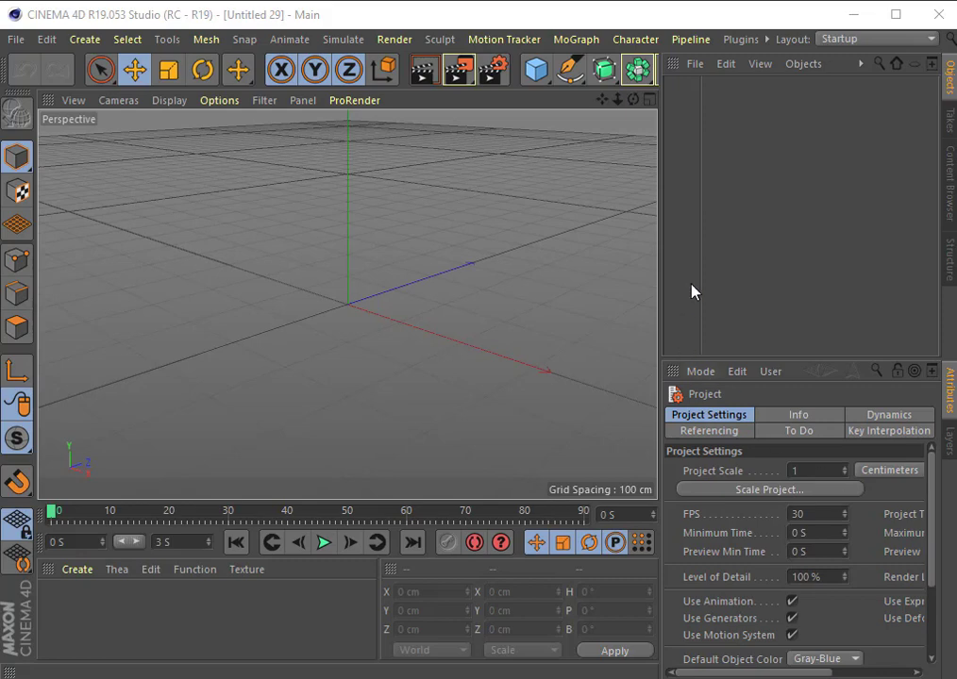
Add an Atom Array generator with 2 cm cylinder radius, 5 cm sphere radius and 8 subdivisions.
left_click(638, 72)
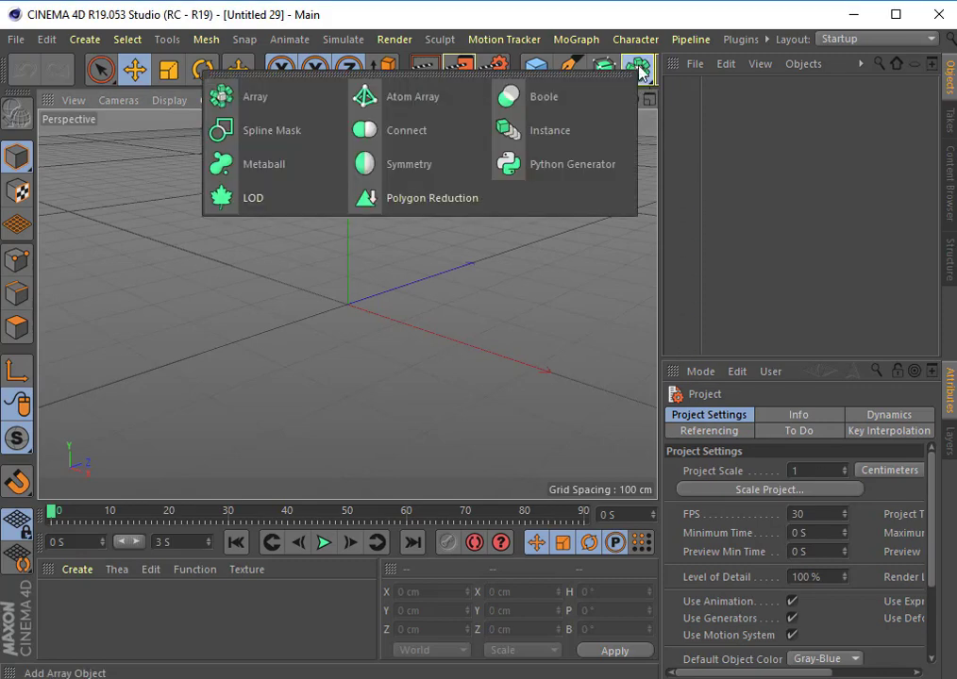
left_click(447, 100)
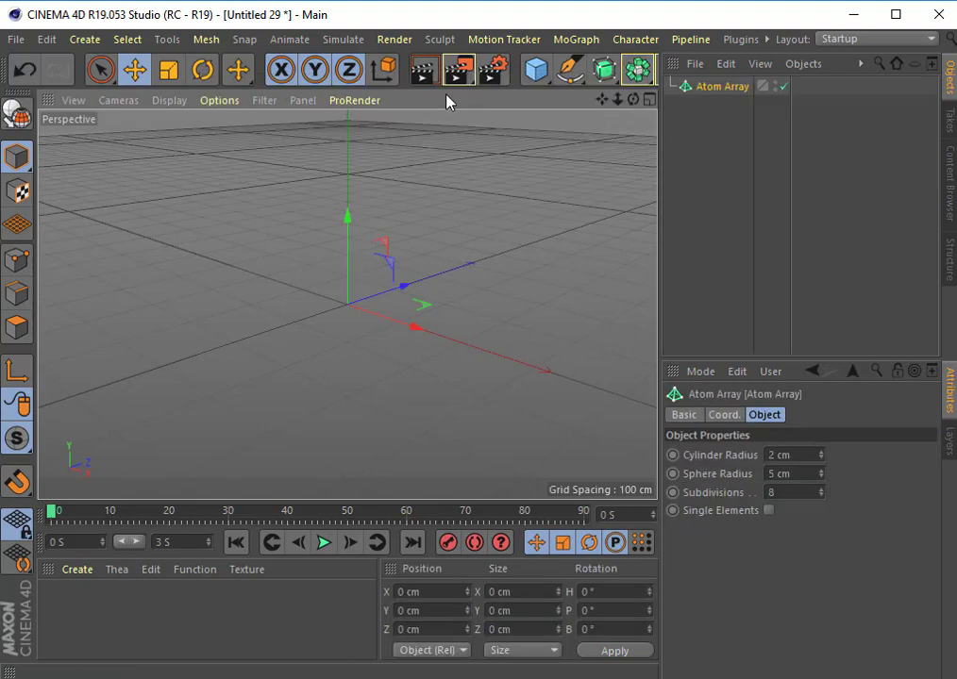
Add a 100 cm sphere and raise its segments from 24 to 109.
left_click(552, 88)
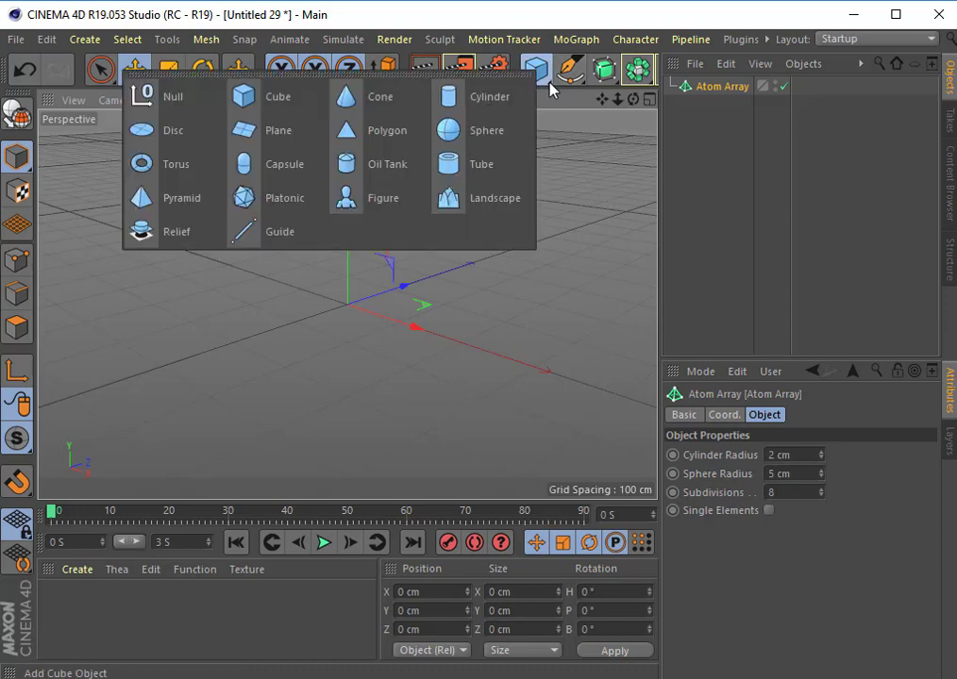
left_click(497, 138)
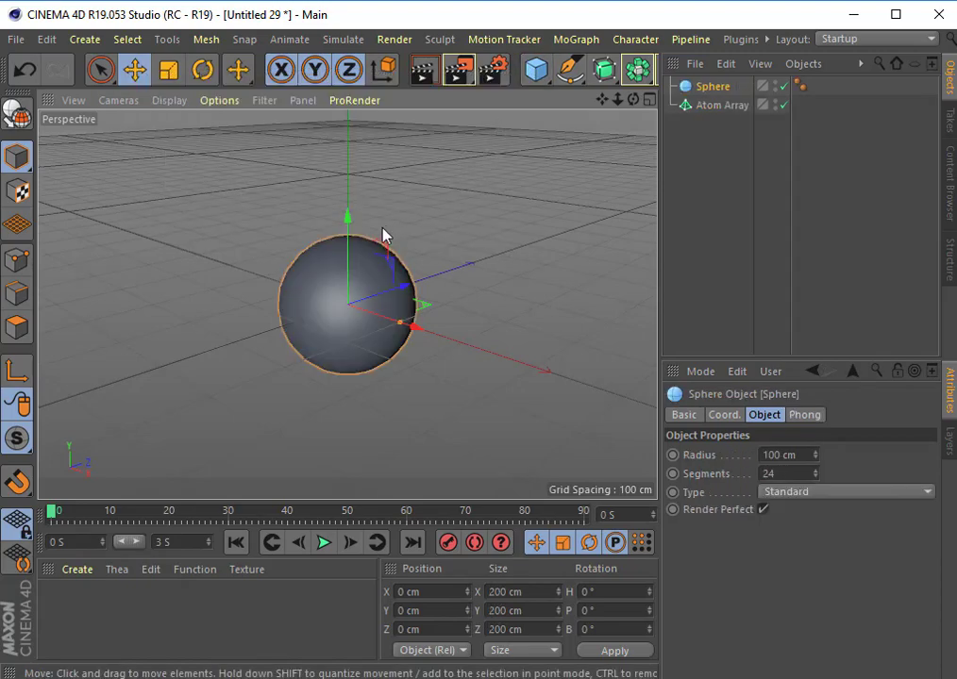
left_click_drag(617, 99, 615, 116)
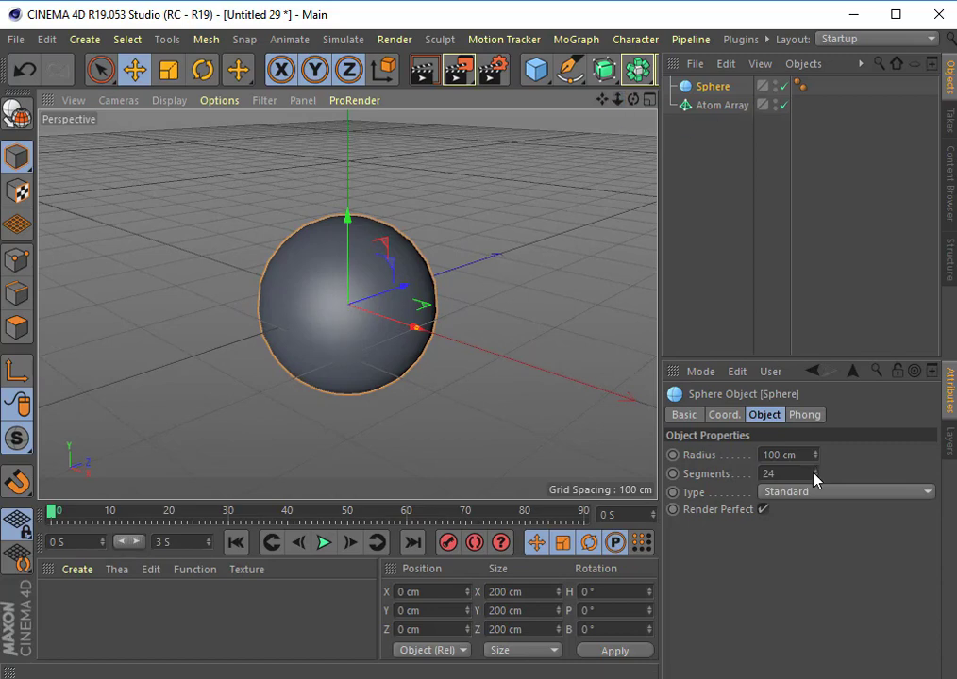
left_click_drag(815, 474, 815, 415)
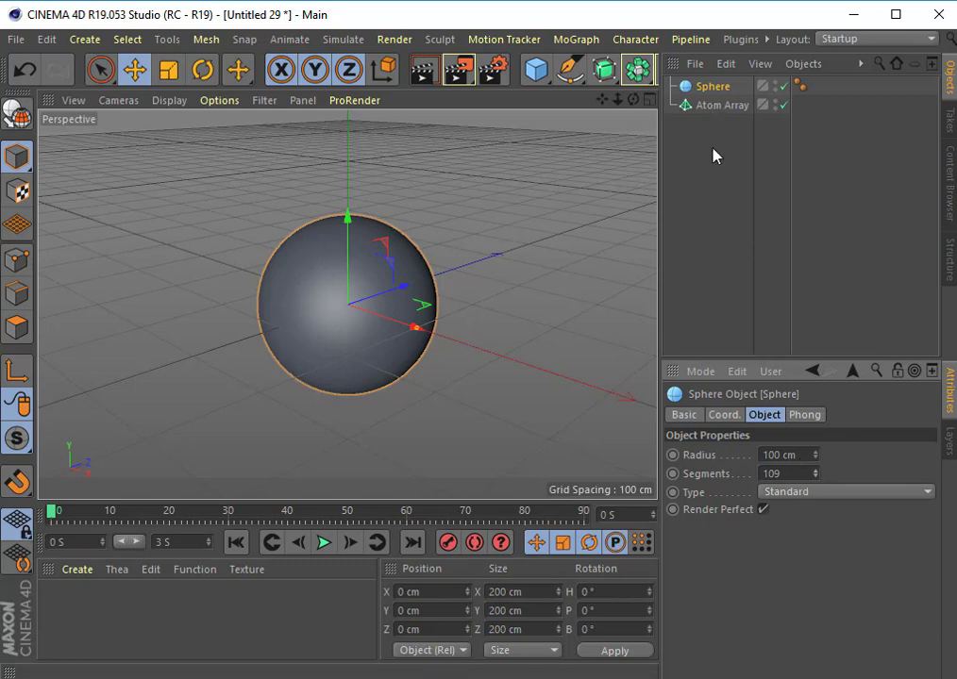
Add Sphere.1, nest the original sphere under Atom Array, and lower its segments to 20.
left_click(545, 85)
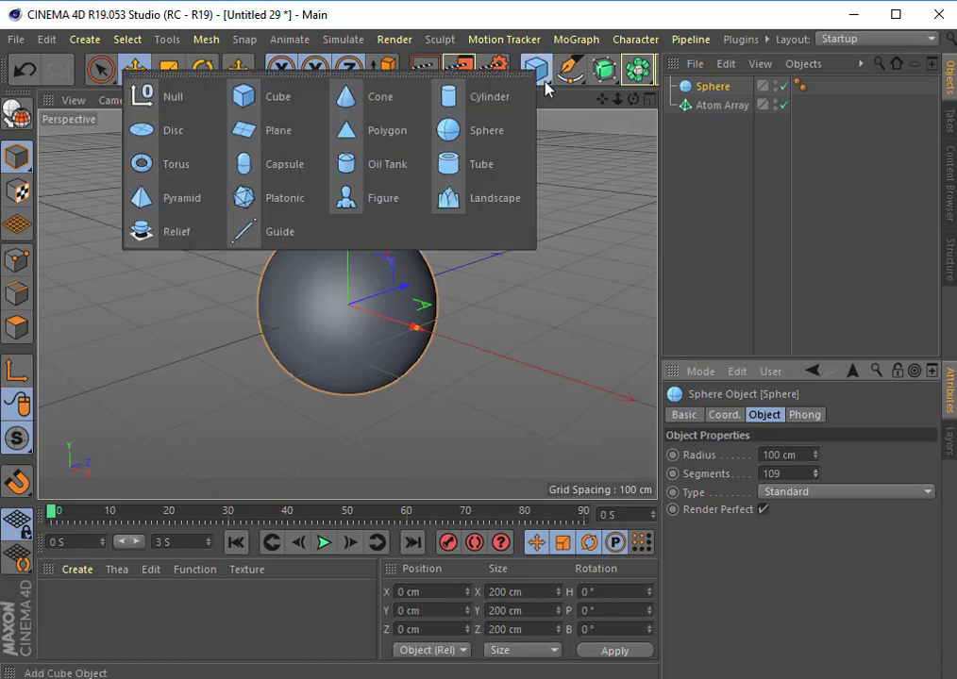
left_click(506, 135)
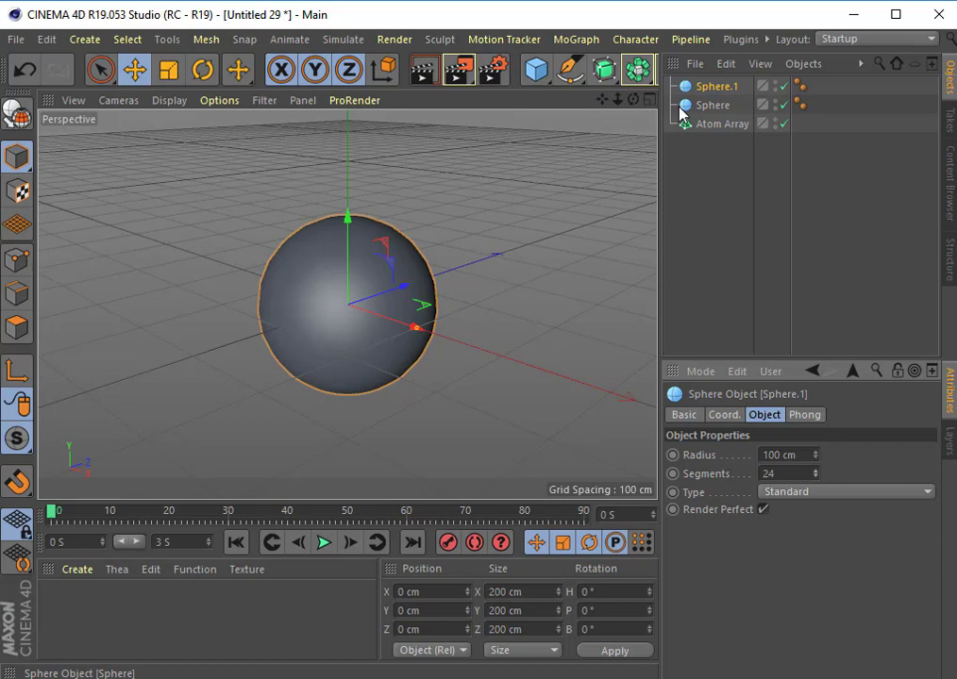
left_click(716, 105)
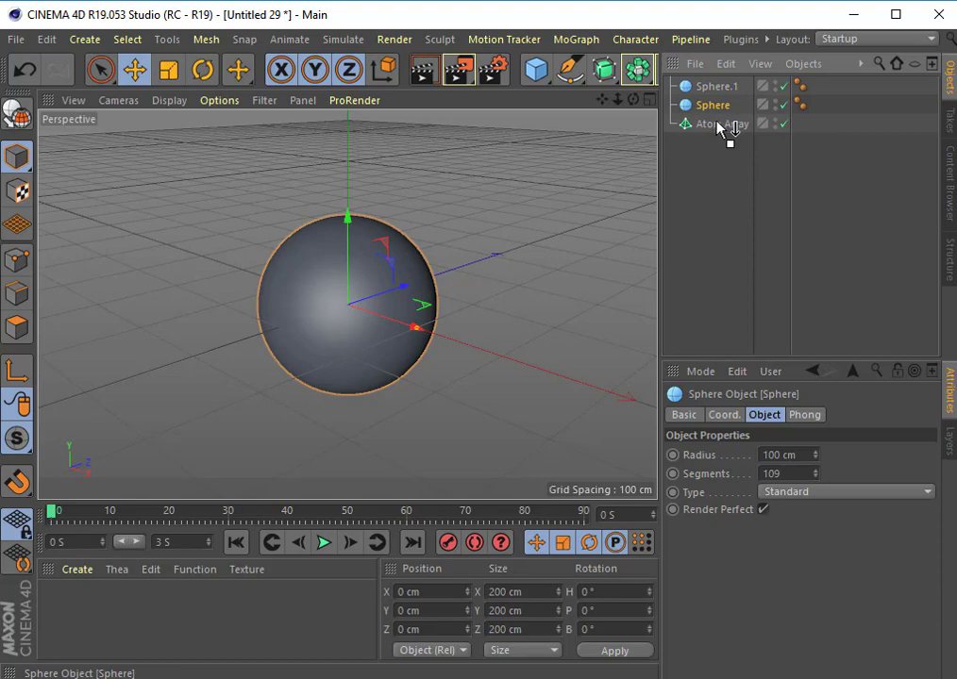
left_click_drag(727, 130, 725, 123)
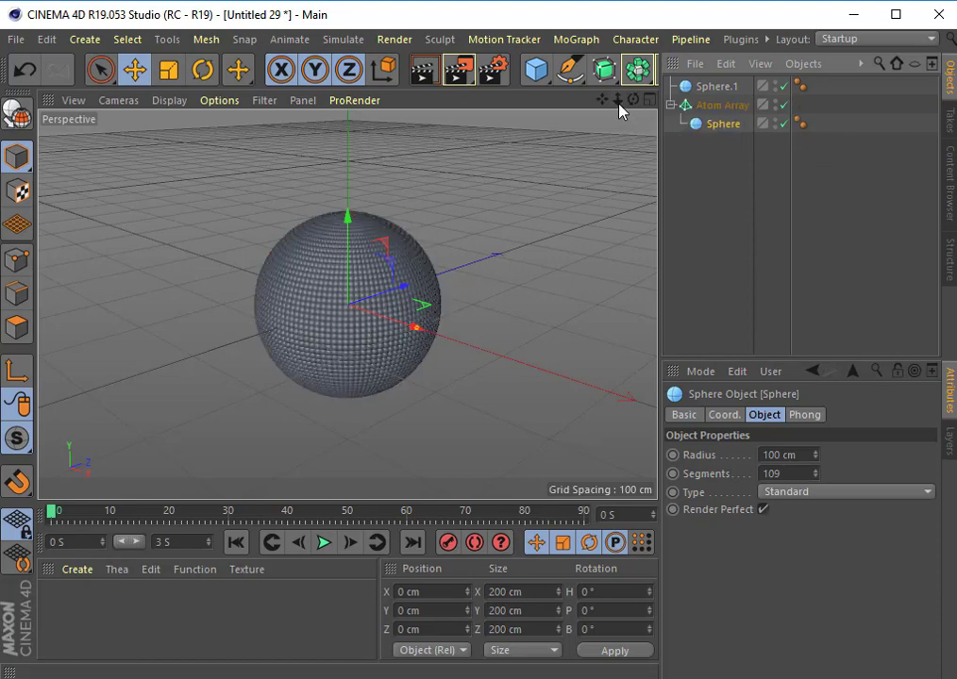
left_click_drag(619, 102, 747, 338)
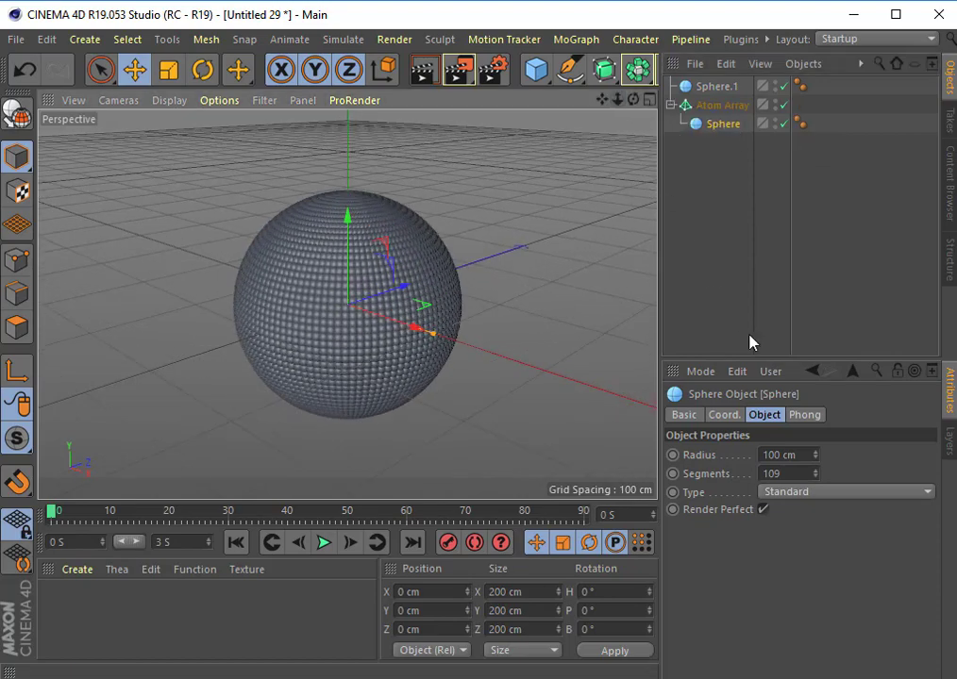
left_click_drag(815, 476, 815, 482)
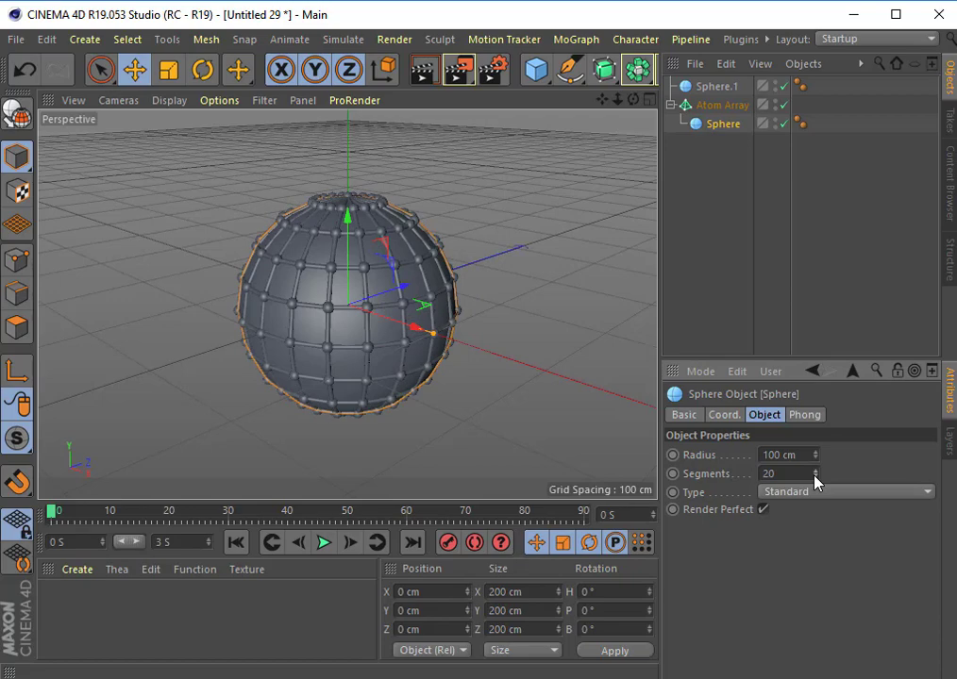
Deselect everything, then orbit and zoom in close on the lattice's balls and rods.
left_click(566, 294)
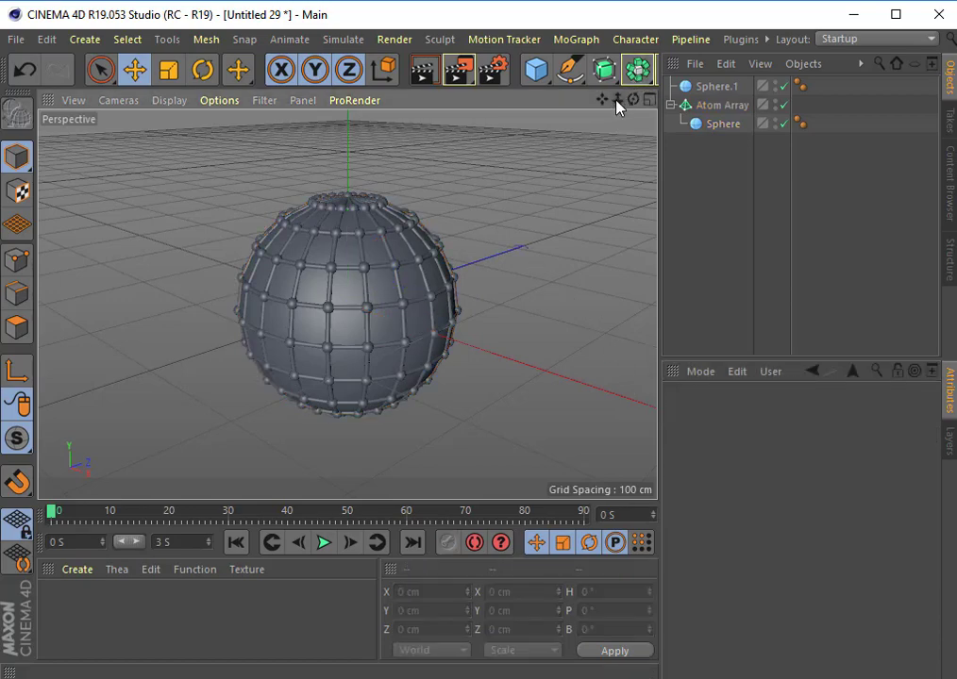
mouse_move(633, 99)
left_mouse_down()
mouse_move(585, 104)
mouse_move(642, 103)
mouse_move(612, 104)
left_mouse_up()
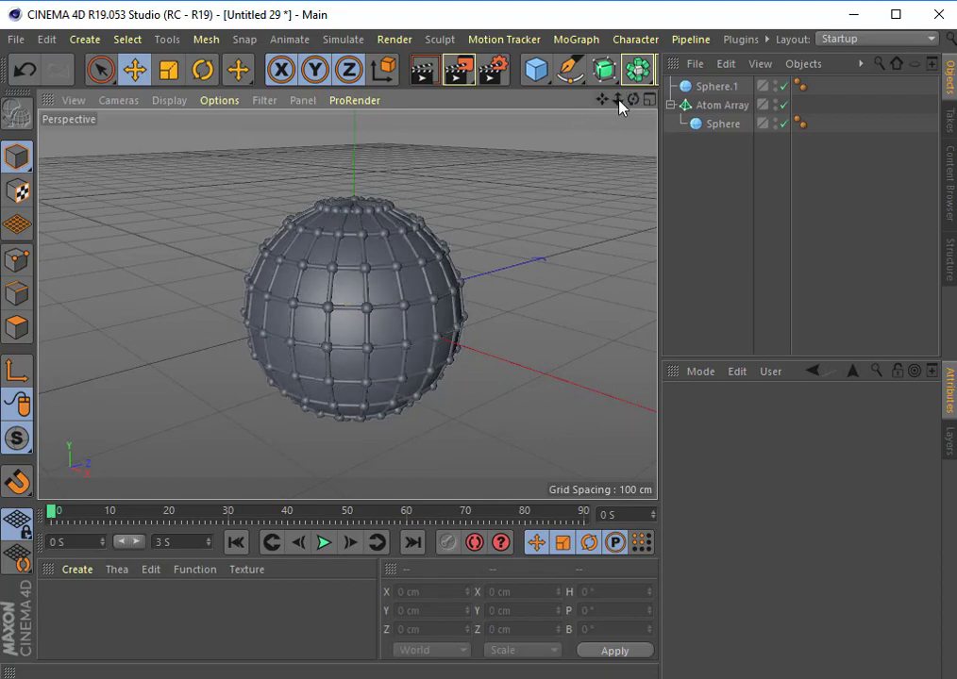
left_click_drag(617, 99, 641, 99)
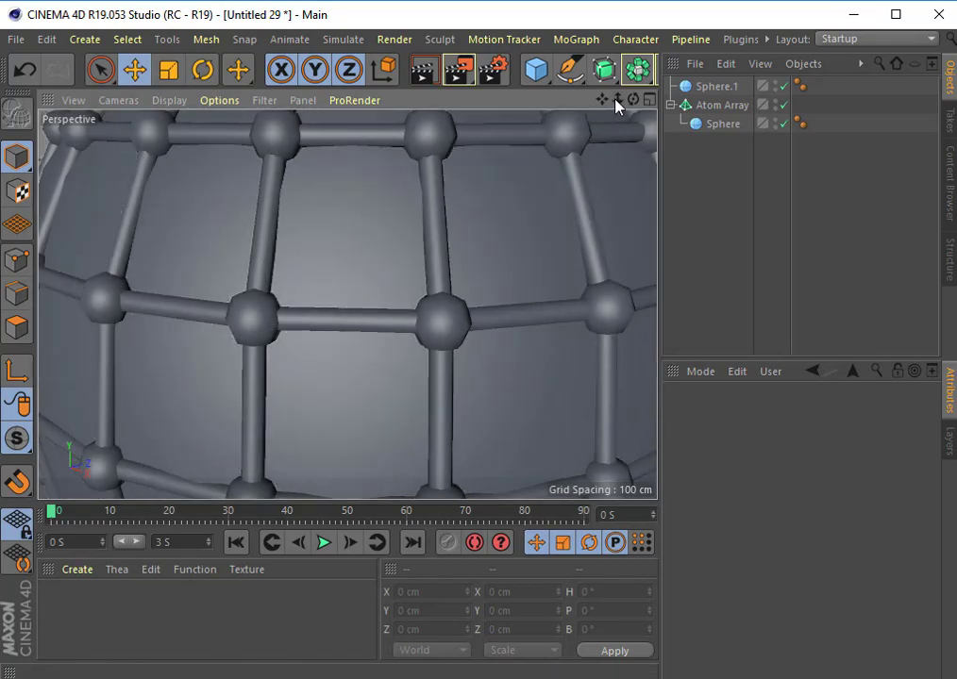
Give the Atom Array 2.53 cm cylinder radius, 5.52 cm sphere radius and 41 subdivisions.
left_click_drag(617, 99, 566, 102)
left_click(727, 104)
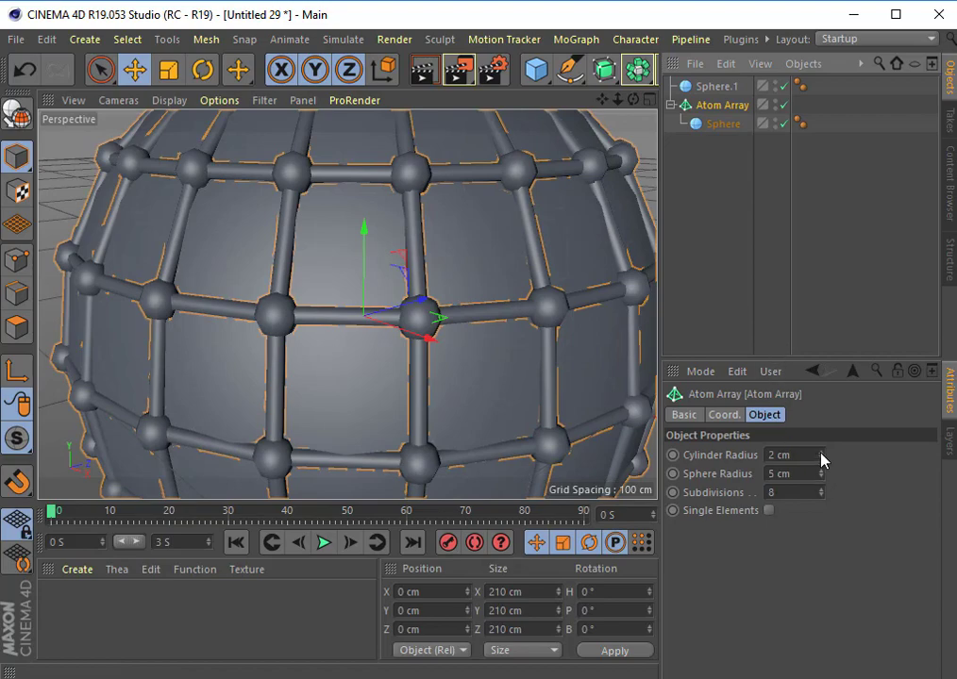
mouse_move(822, 454)
left_mouse_down()
mouse_move(822, 405)
mouse_move(822, 431)
left_mouse_up()
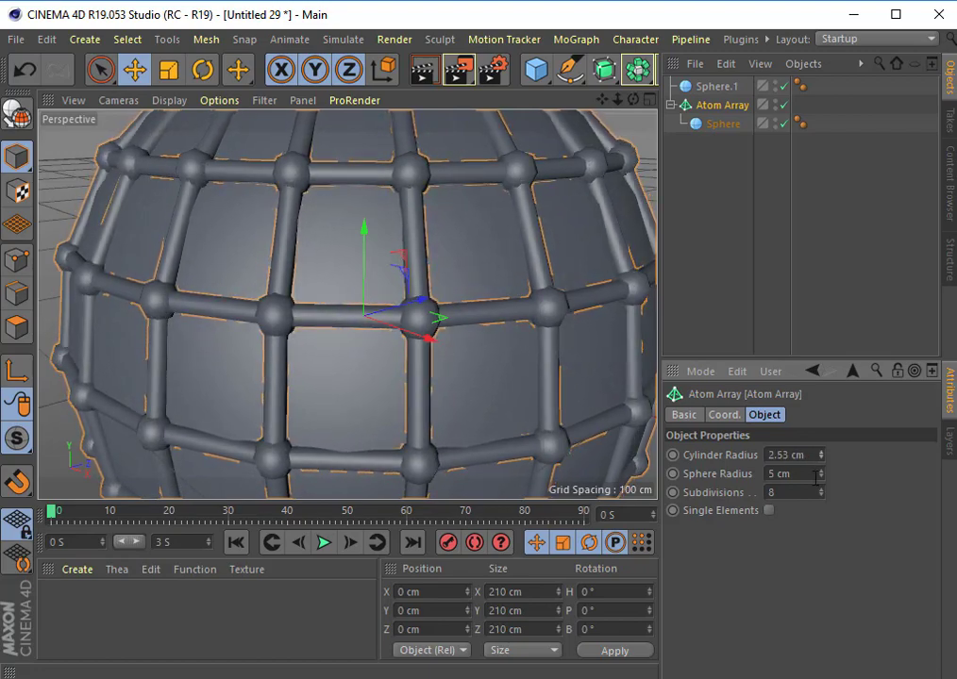
mouse_move(821, 474)
left_mouse_down()
mouse_move(821, 462)
mouse_move(821, 505)
mouse_move(820, 481)
left_mouse_up()
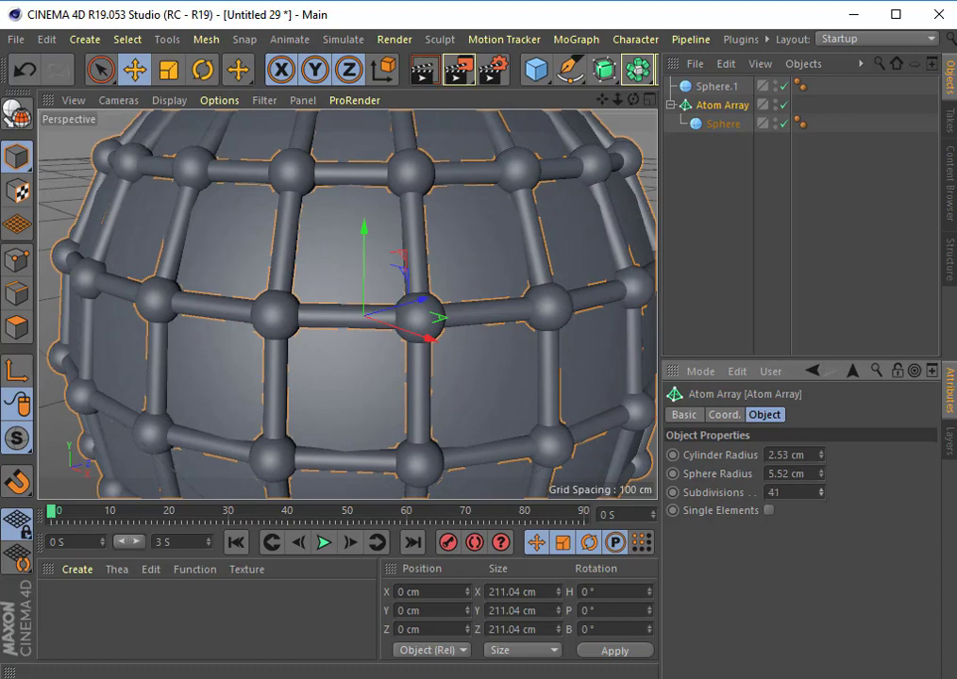
mouse_move(617, 98)
left_mouse_down()
mouse_move(585, 100)
mouse_move(607, 117)
left_mouse_up()
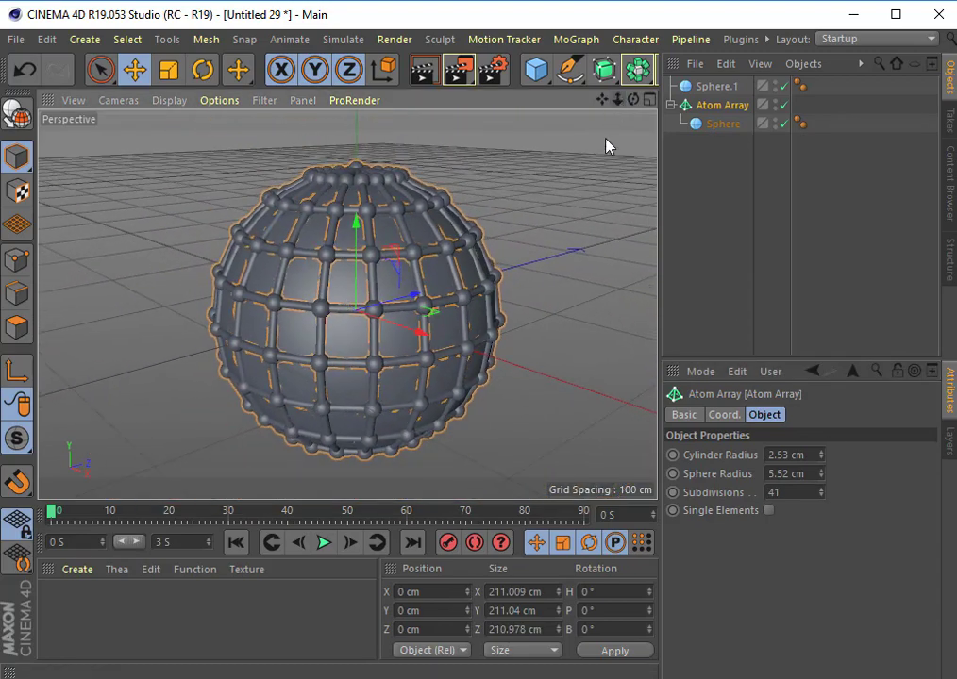
left_click(605, 153)
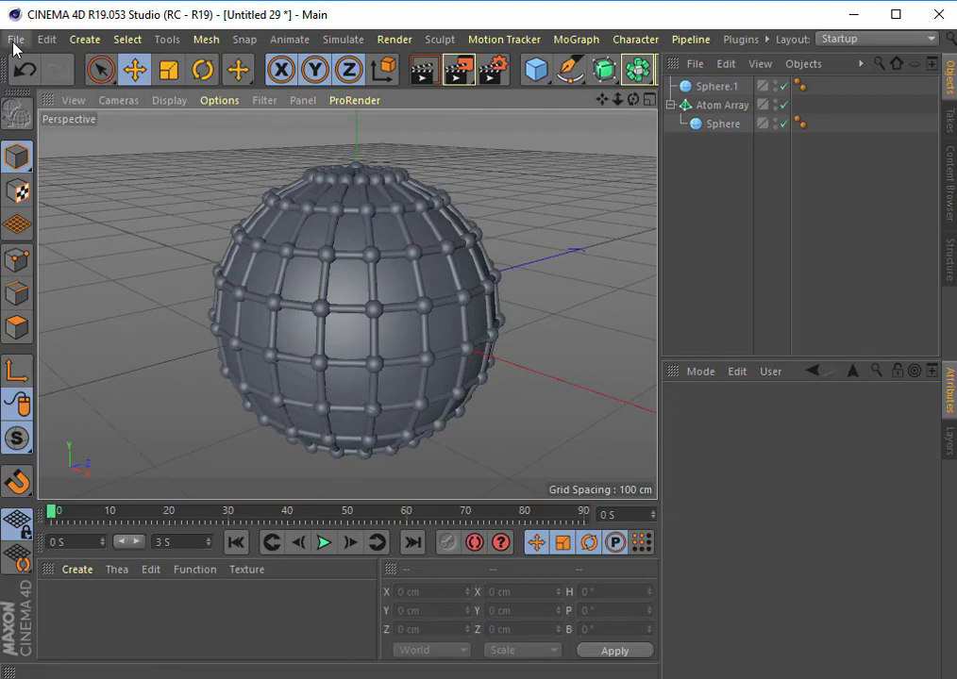
Delete all objects and add a new sphere with 112 cm radius and 49 segments.
left_click_drag(760, 202, 700, 81)
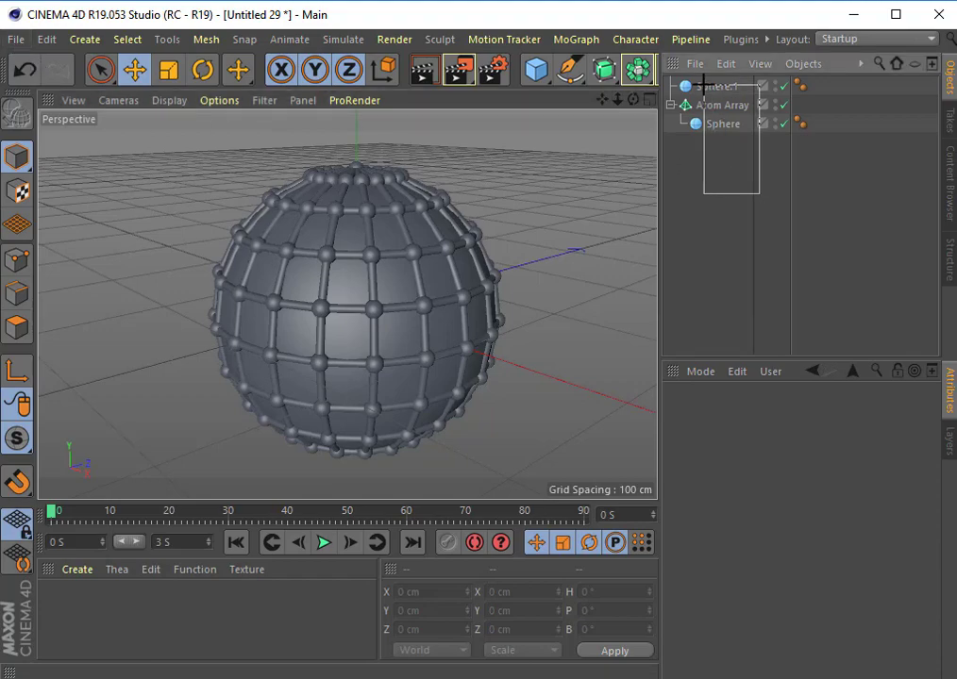
key("Delete")
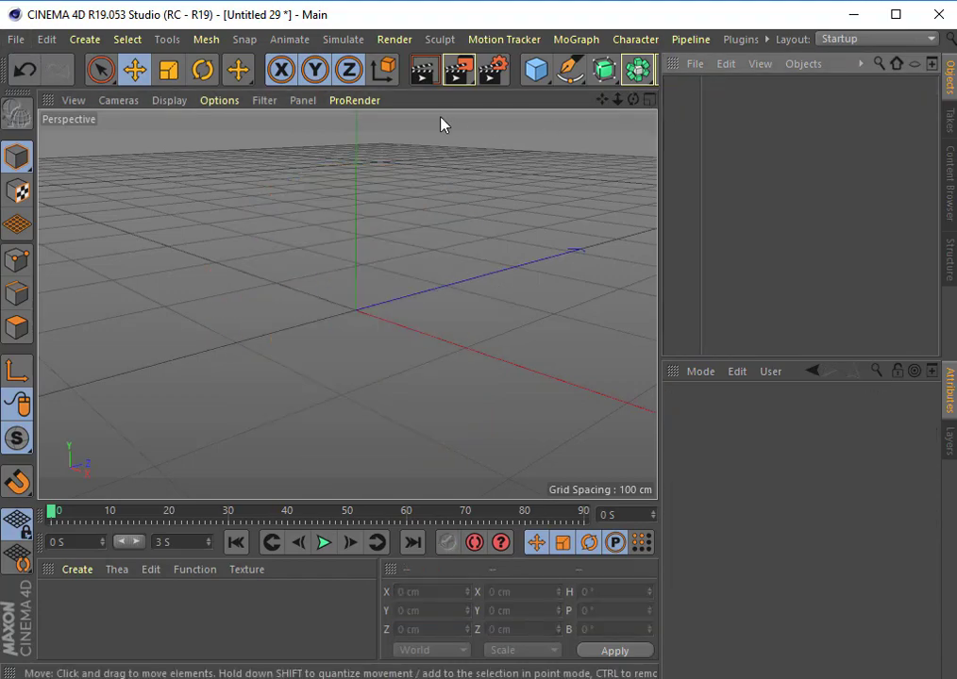
left_click(536, 80)
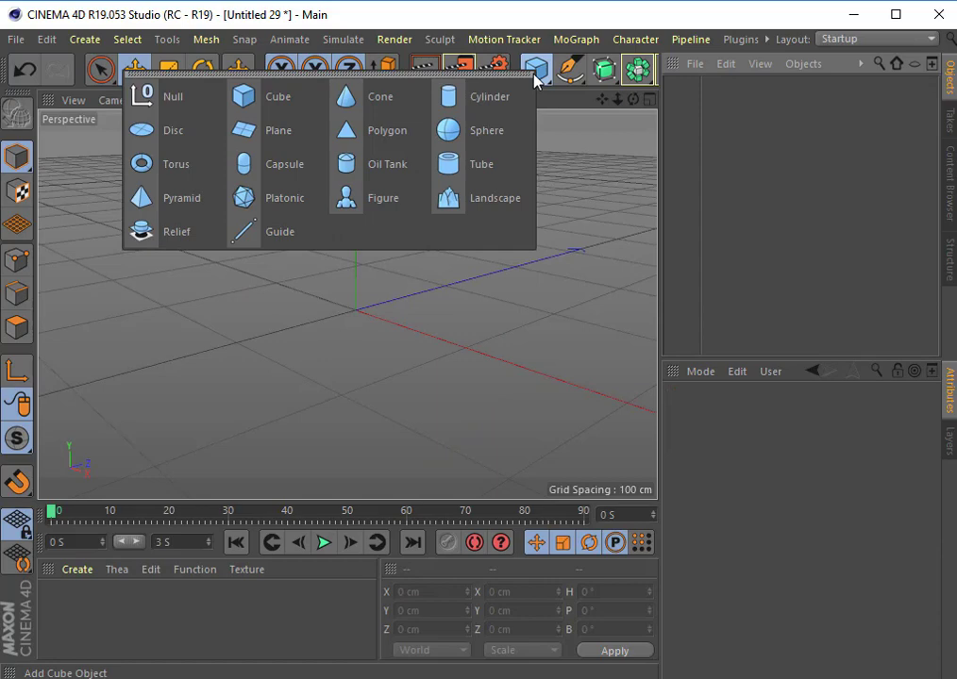
left_click(498, 131)
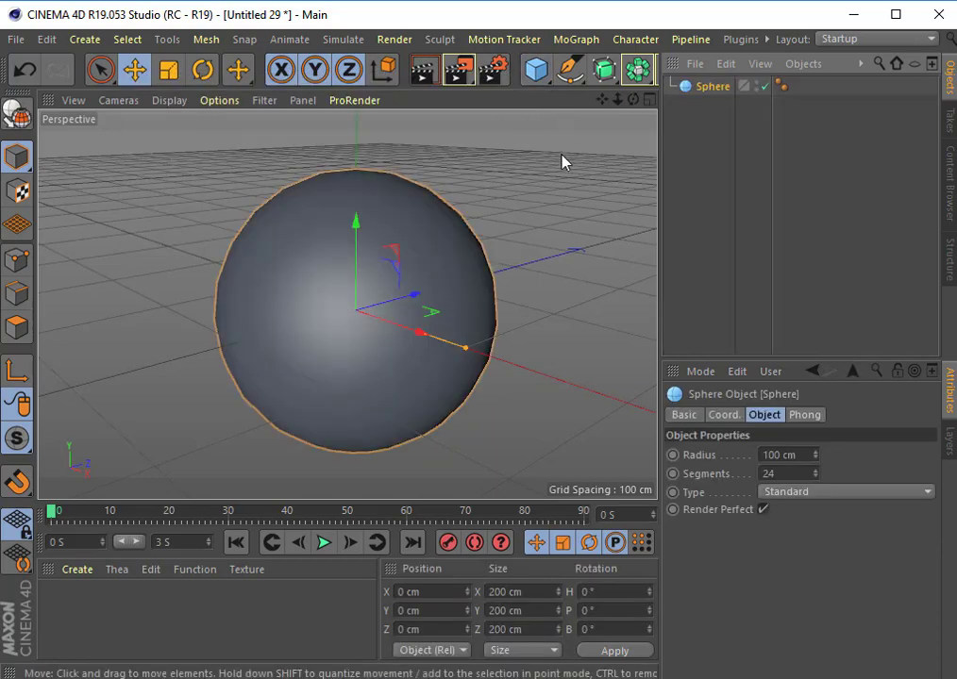
left_click_drag(816, 455, 830, 443)
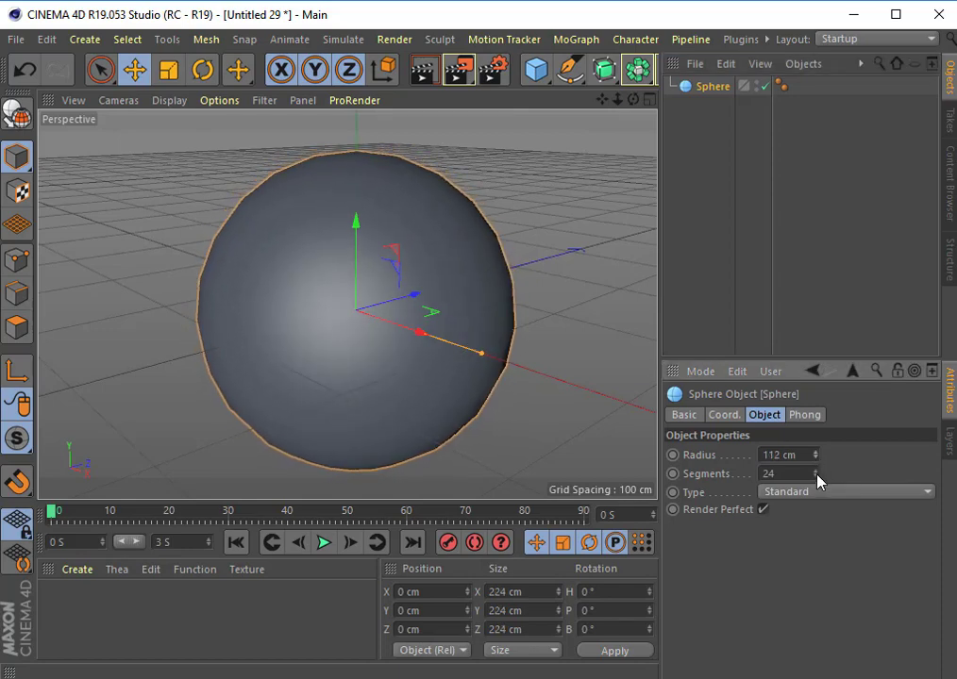
left_click_drag(817, 474, 817, 434)
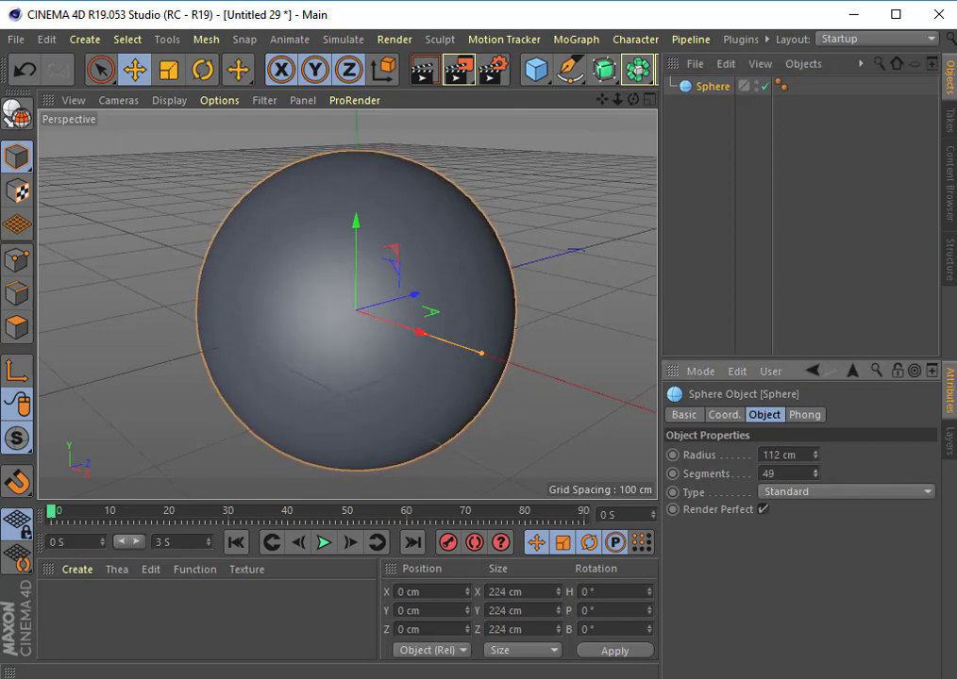
left_click(638, 68)
Add an Atom Array, nest the 49-segment sphere under it, and orbit around the lattice.
left_click(433, 97)
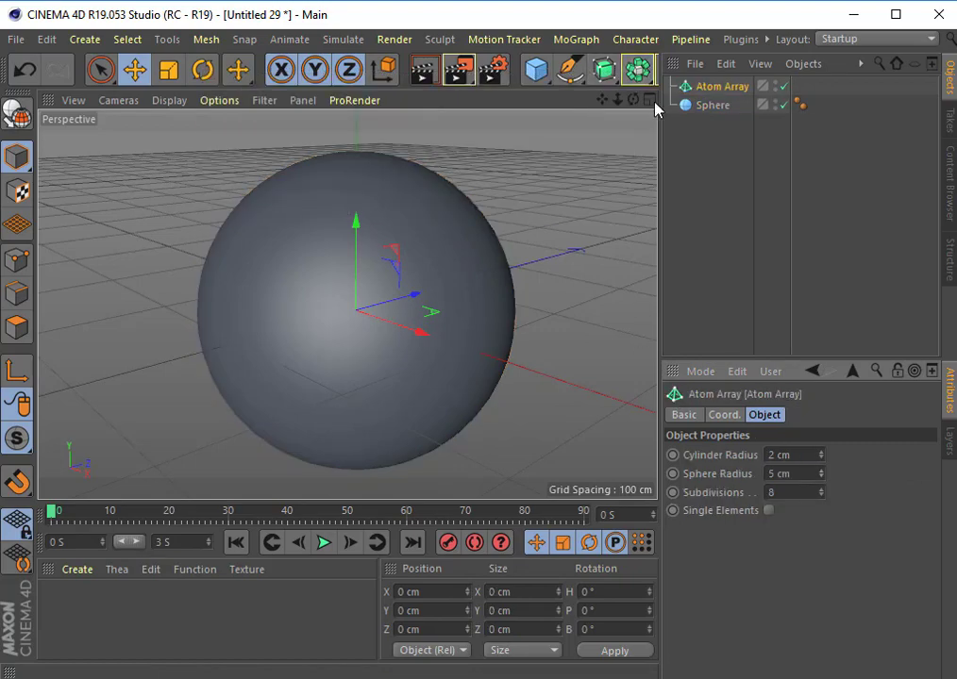
mouse_move(710, 105)
left_mouse_down()
mouse_move(726, 94)
mouse_move(717, 88)
left_mouse_up()
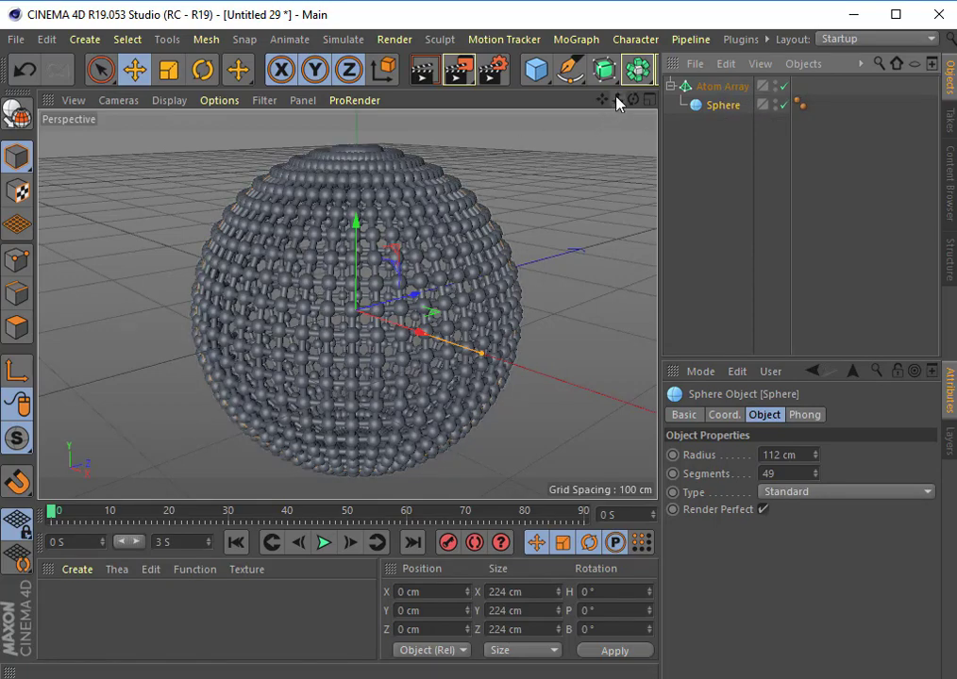
mouse_move(617, 99)
left_mouse_down()
mouse_move(651, 99)
mouse_move(617, 100)
left_mouse_up()
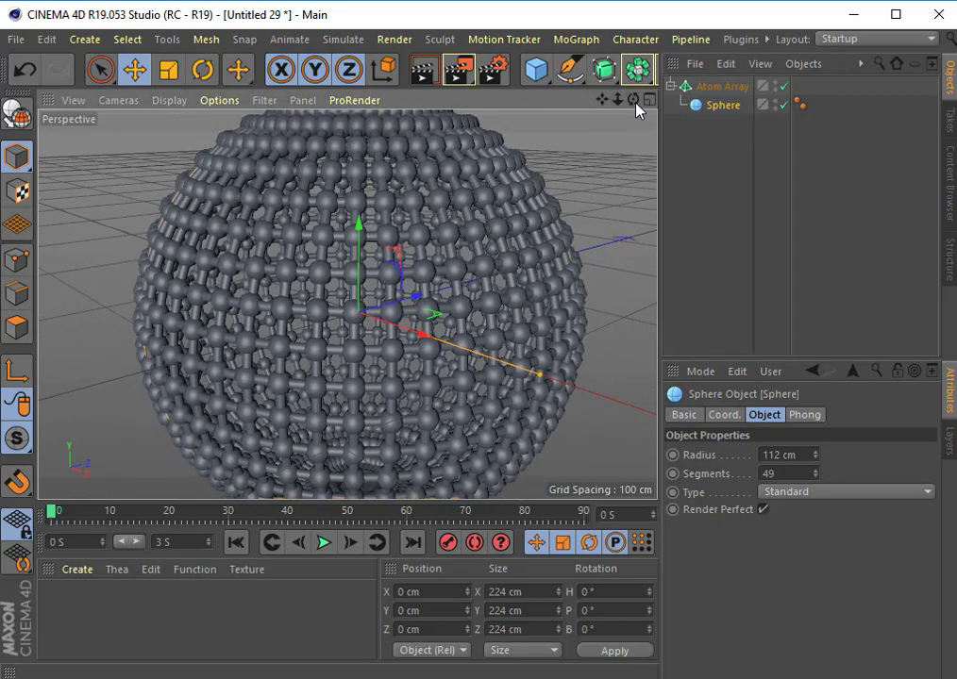
mouse_move(632, 99)
left_mouse_down()
mouse_move(548, 107)
mouse_move(622, 107)
mouse_move(489, 215)
left_mouse_up()
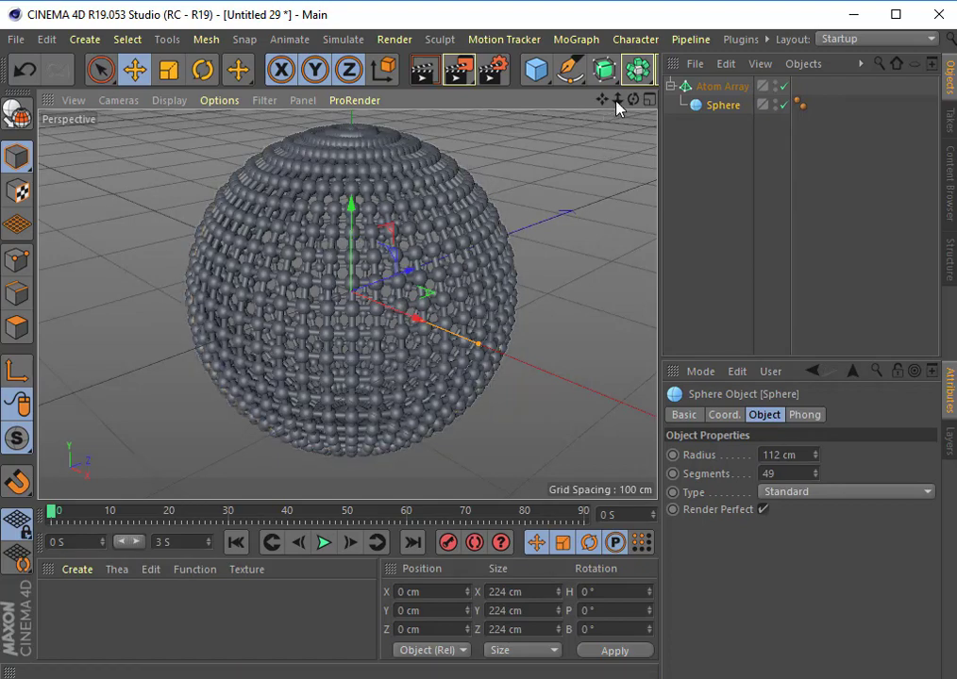
Select both the Atom Array and the Sphere and delete them.
left_click_drag(617, 99, 348, 305)
left_click_drag(633, 99, 348, 304)
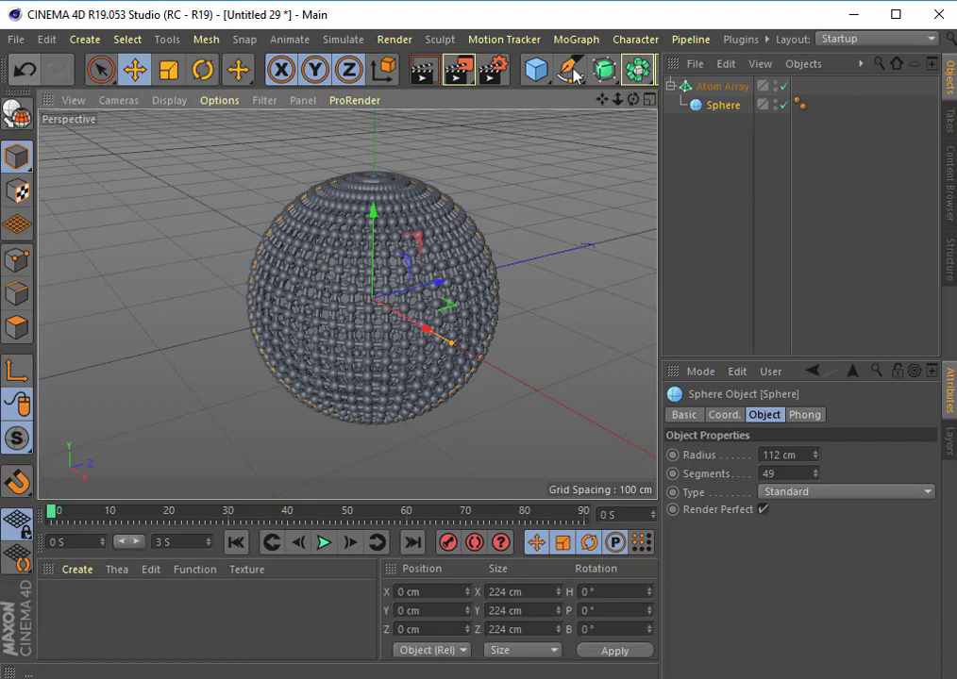
left_click_drag(734, 135, 709, 85)
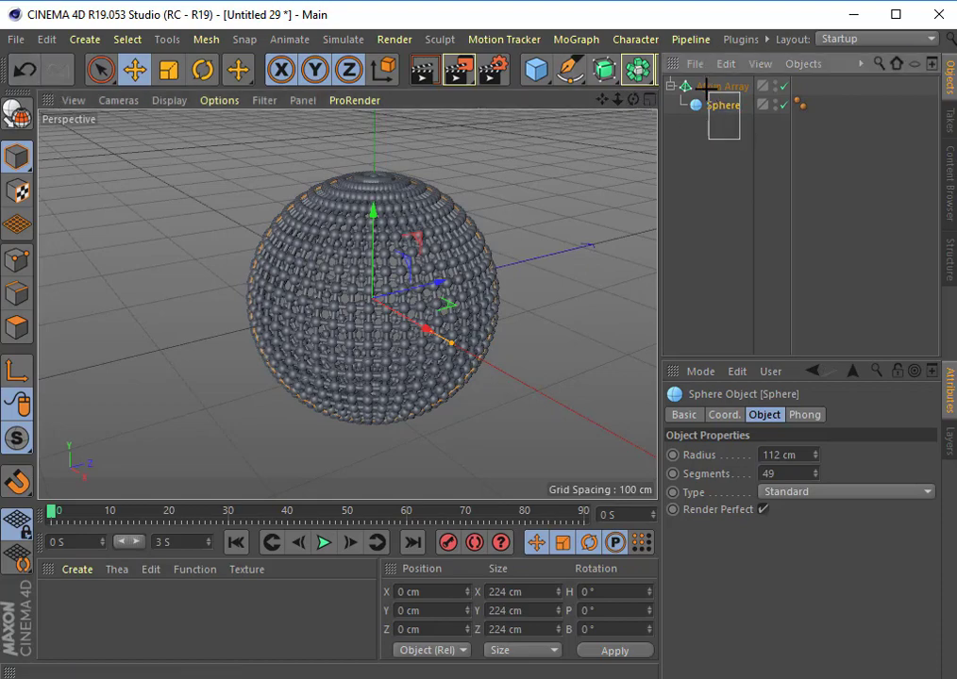
key("Delete")
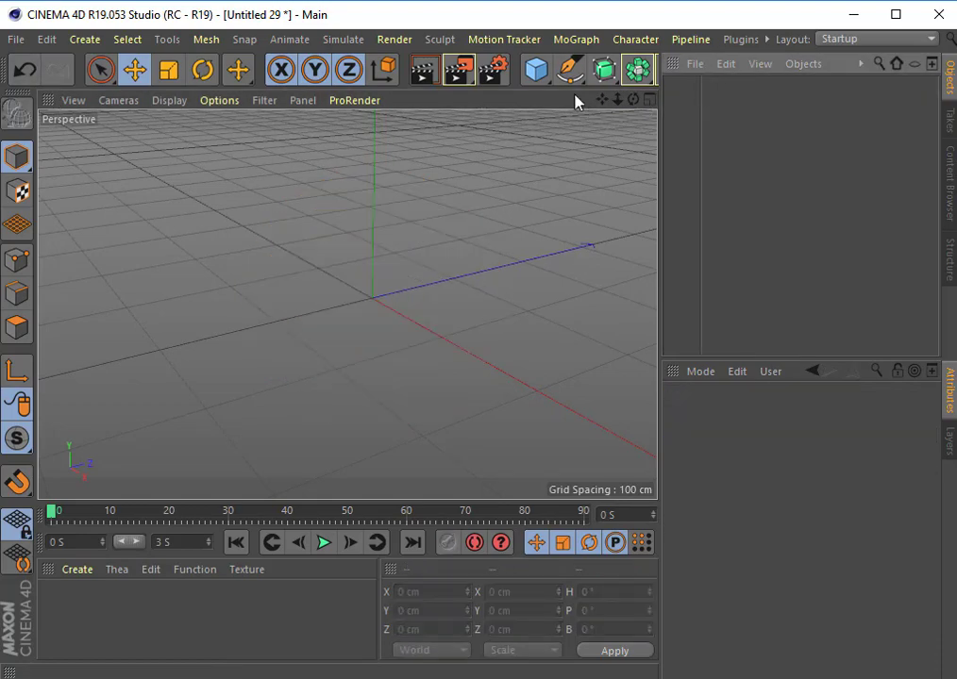
Add a cube and resize it to 189.03 × 170.027 × 200 cm.
left_click(545, 69)
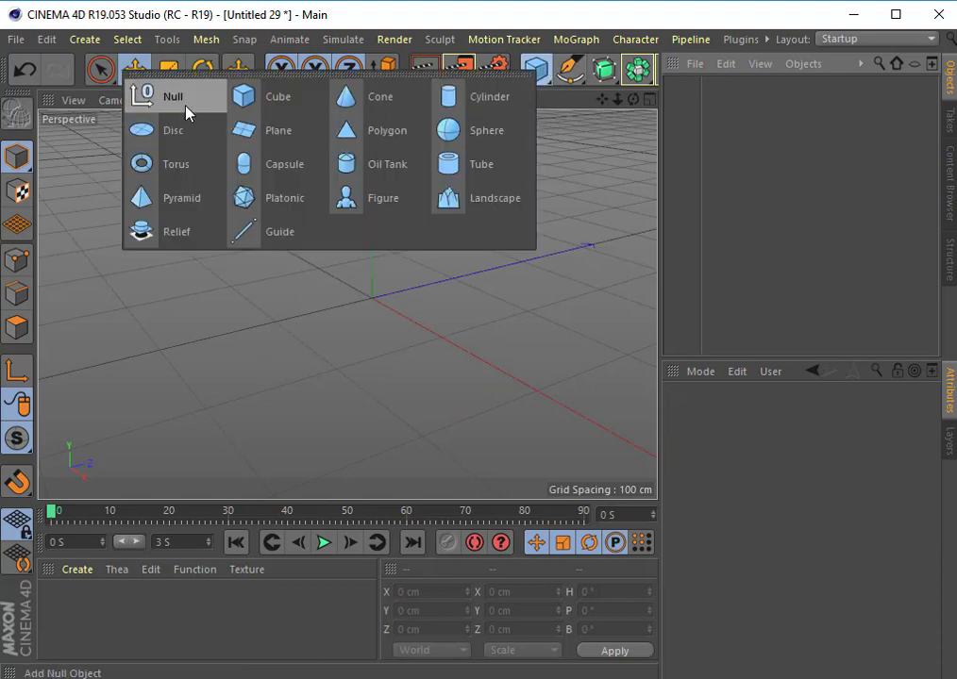
left_click(245, 97)
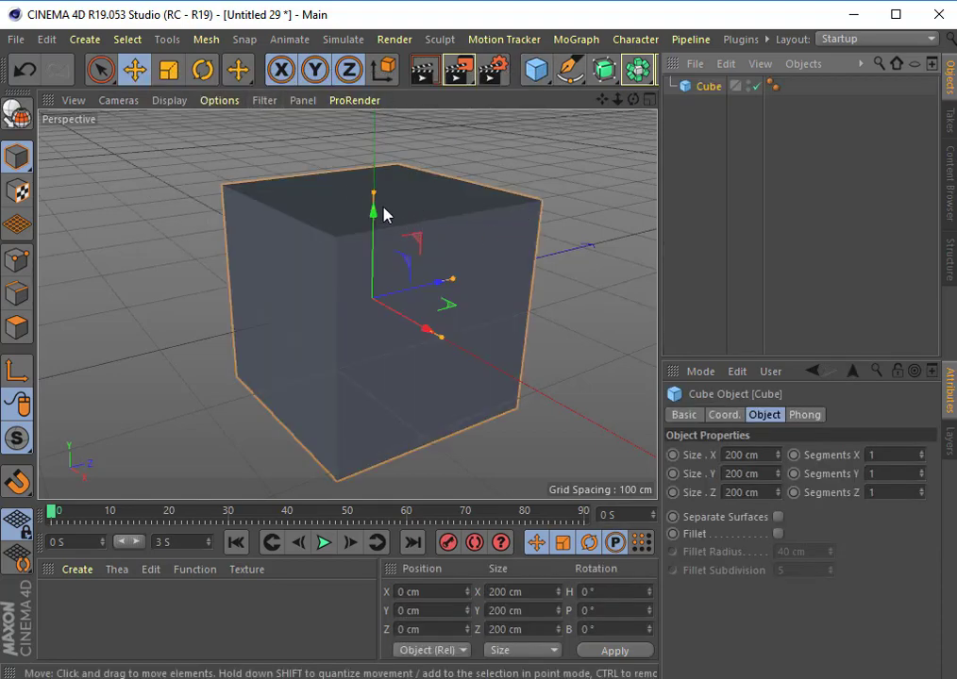
left_click_drag(374, 194, 403, 246)
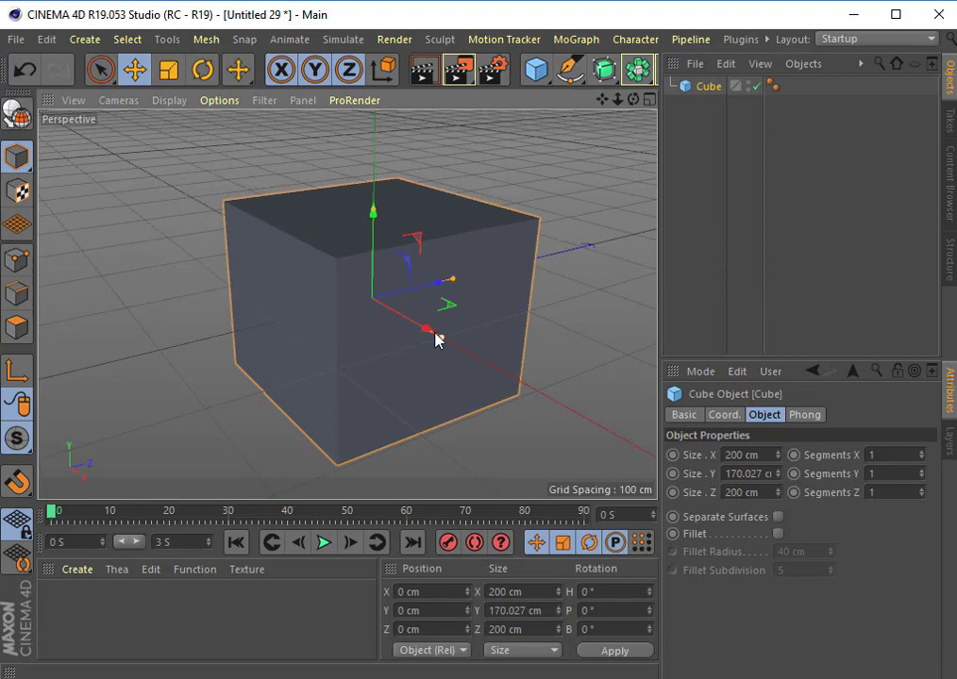
mouse_move(441, 337)
left_mouse_down()
mouse_move(424, 350)
mouse_move(433, 352)
left_mouse_up()
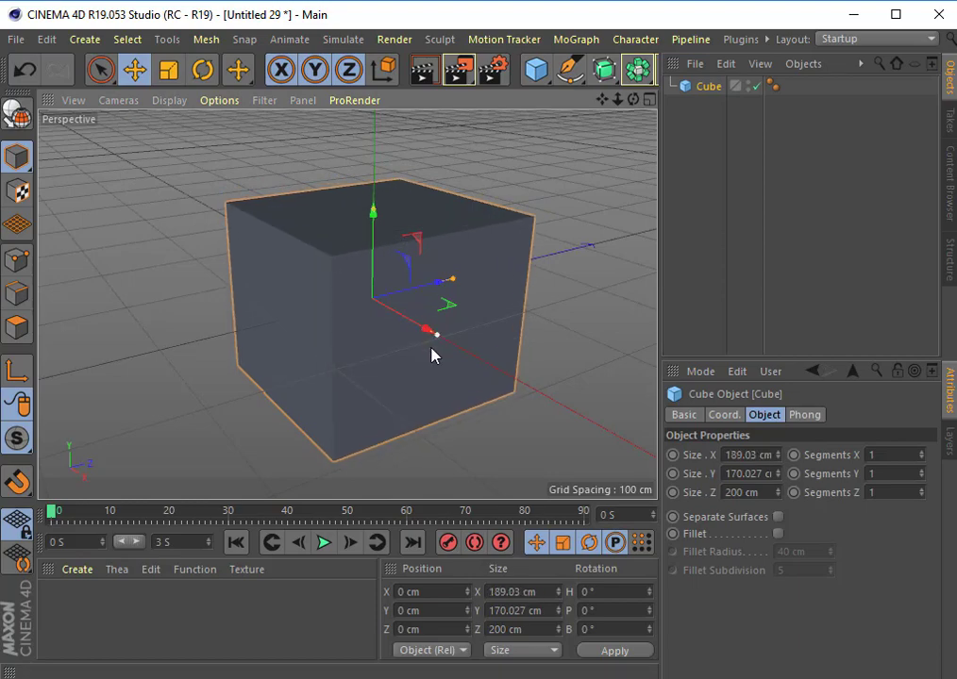
left_click_drag(618, 102, 348, 303)
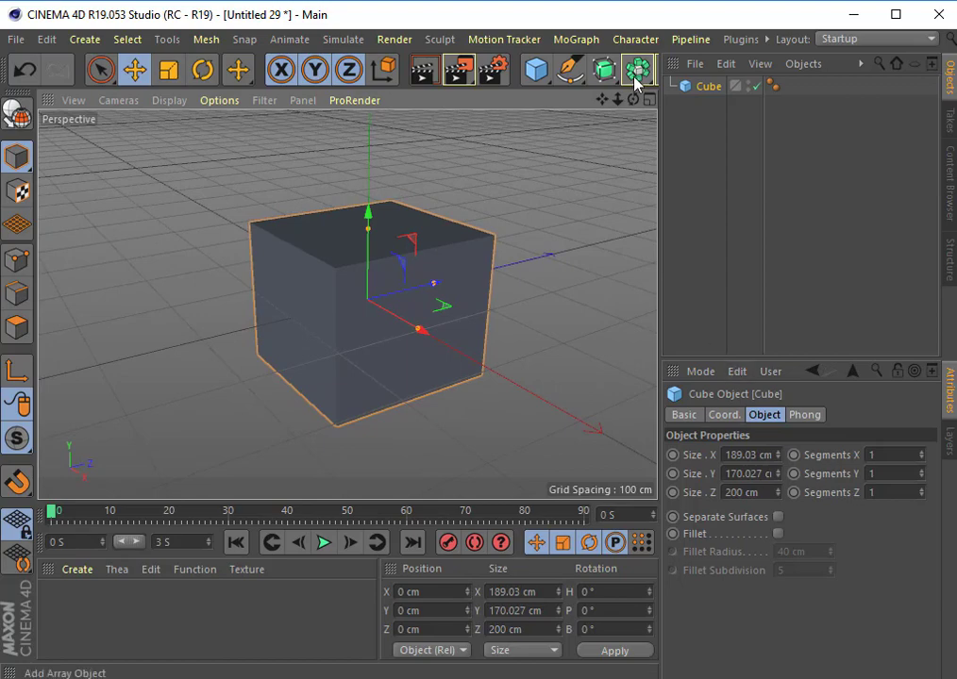
Add an Atom Array and nest the cube under it.
left_click(637, 83)
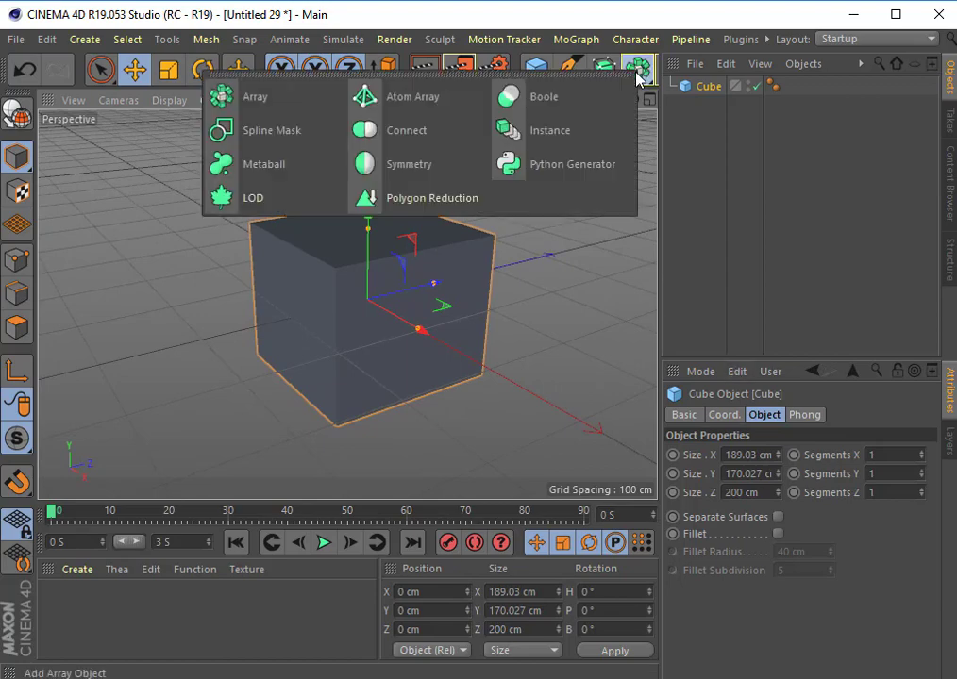
left_click(439, 94)
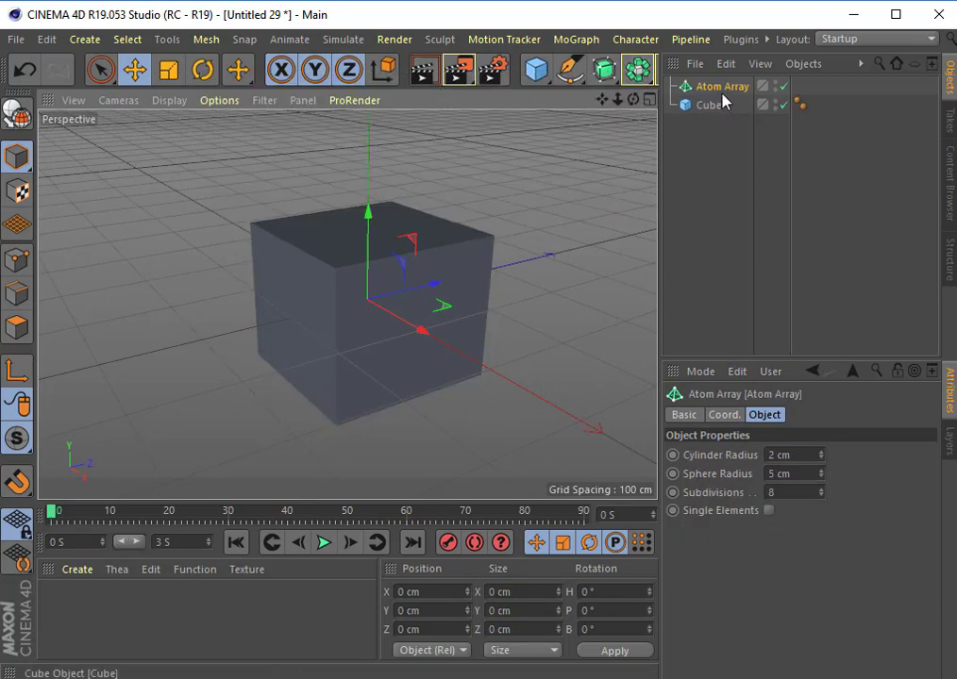
left_click_drag(711, 105, 720, 92)
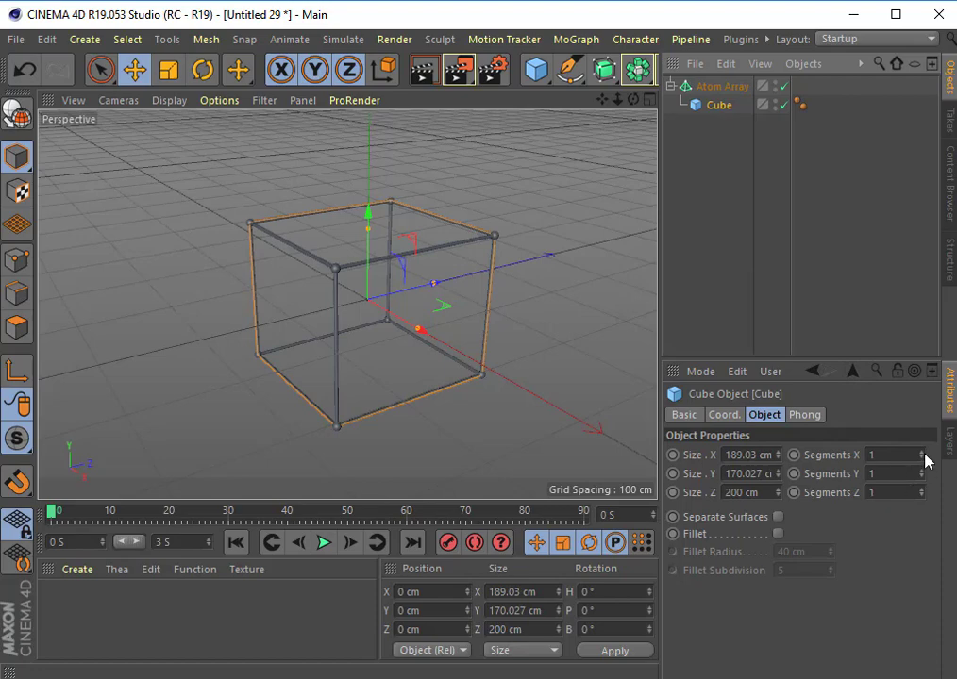
Raise the cube's X segments to 10.
left_click(924, 456)
left_click(924, 456)
left_click(925, 456)
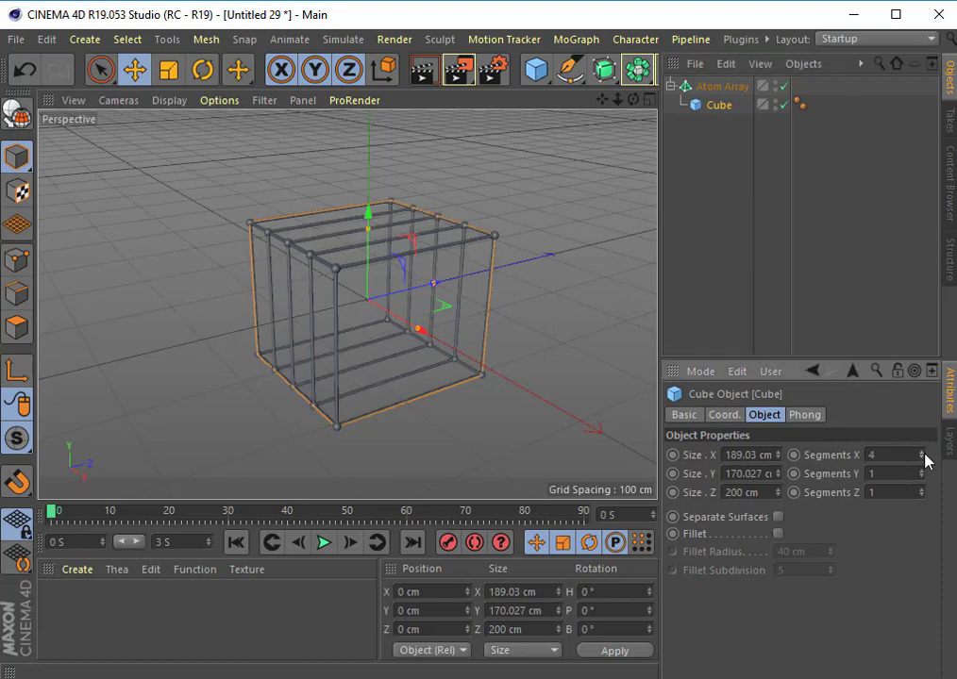
left_click(925, 454)
left_click(924, 454)
left_click(925, 454)
left_click(925, 454)
left_click(924, 453)
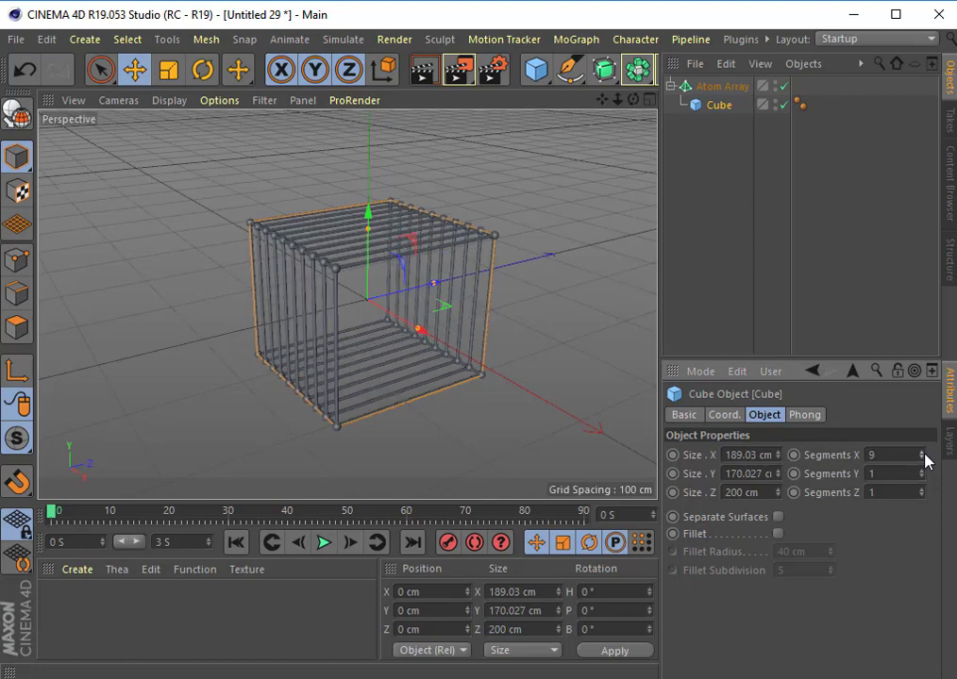
left_click(925, 454)
Raise the cube's Y and Z segments to 10 each.
double_click(924, 470)
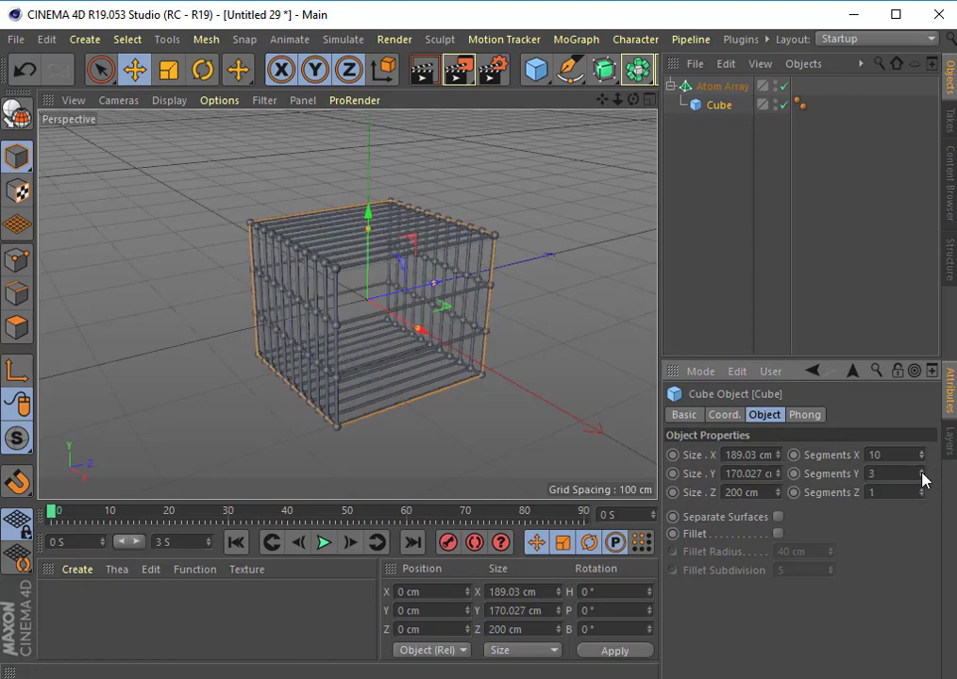
double_click(924, 471)
double_click(924, 471)
left_click(925, 471)
left_click(925, 471)
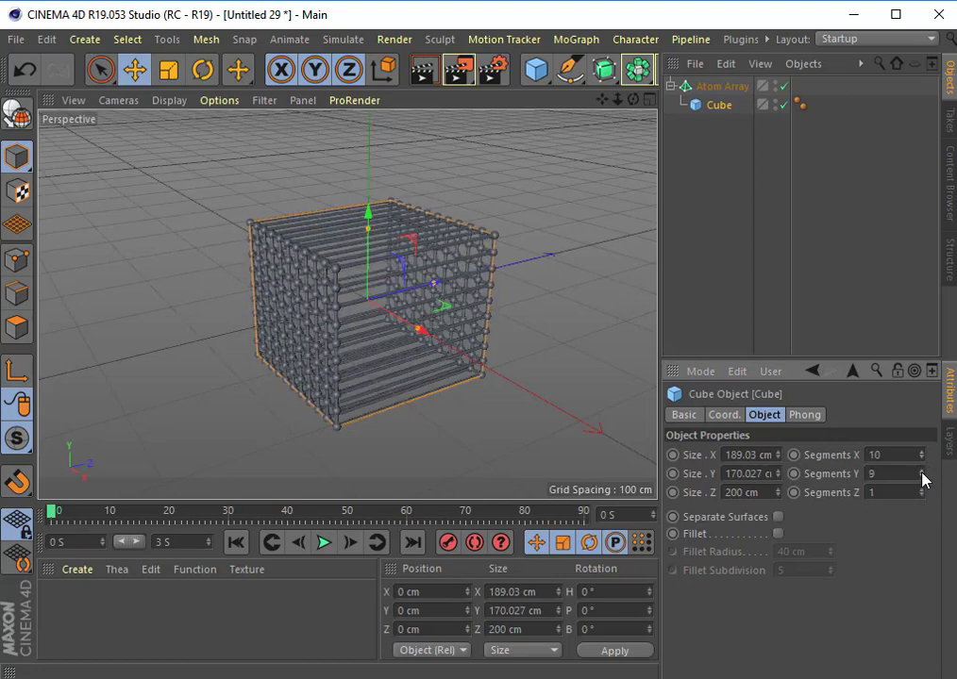
left_click(924, 471)
left_click(922, 489)
double_click(922, 489)
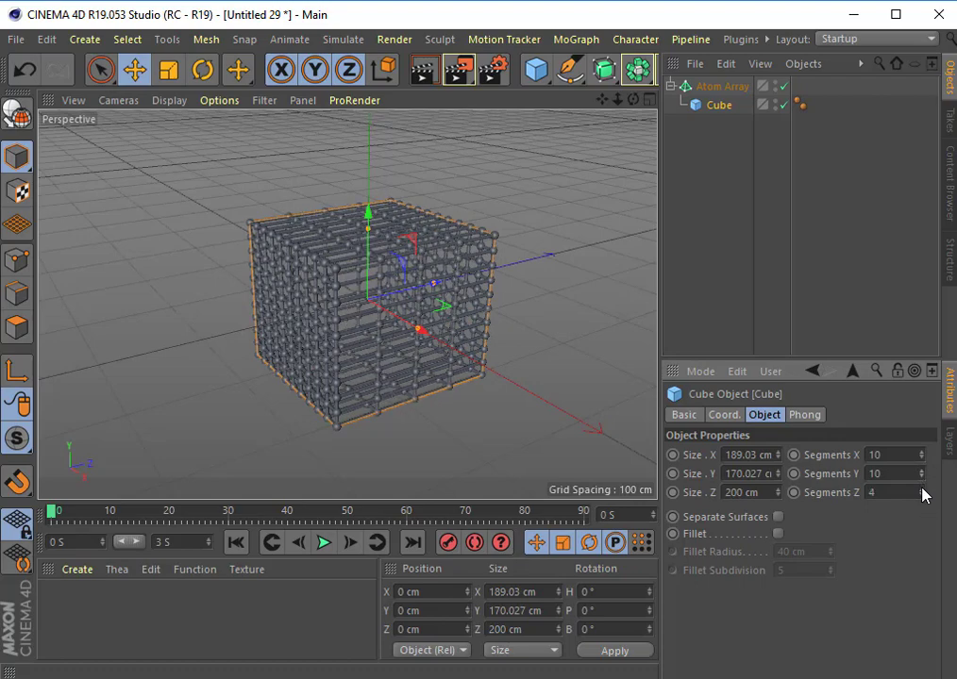
left_click(922, 490)
triple_click(923, 490)
left_click(922, 490)
left_click(922, 490)
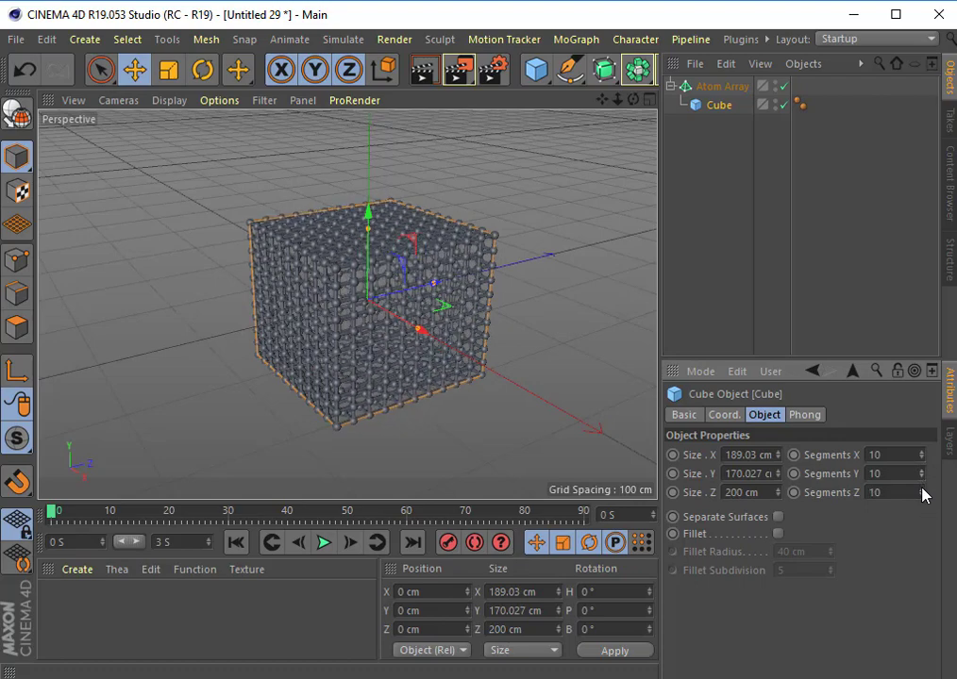
mouse_move(633, 99)
left_mouse_down()
mouse_move(613, 106)
mouse_move(679, 103)
left_mouse_up()
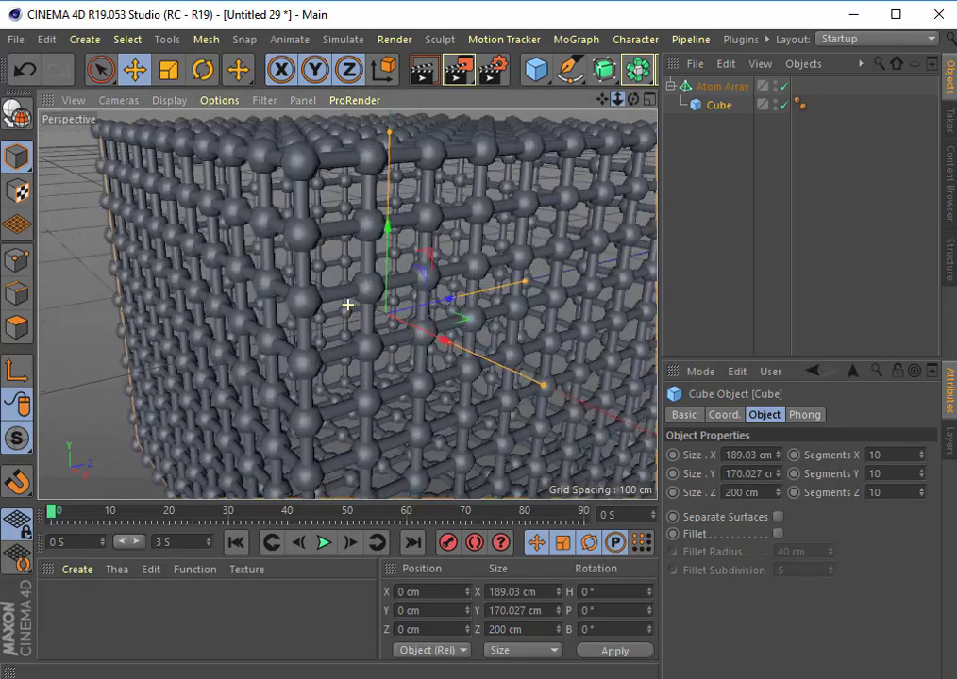
scroll(348, 305, "up", 3)
scroll(348, 305, "up", 2)
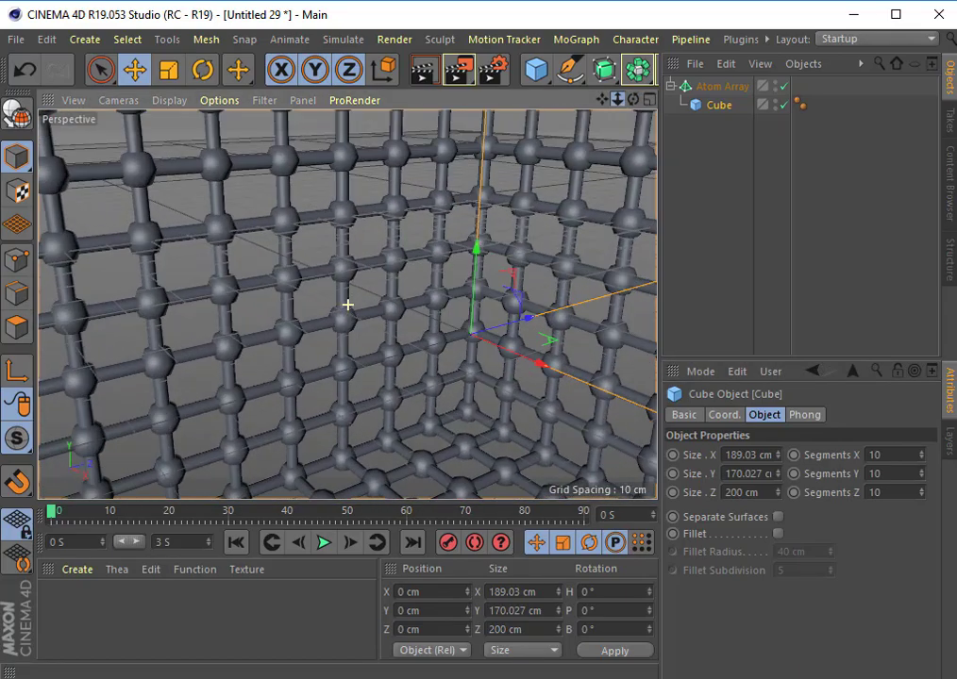
scroll(348, 305, "up", 1)
scroll(348, 305, "up", 3)
scroll(348, 304, "down", 2)
scroll(348, 304, "down", 2)
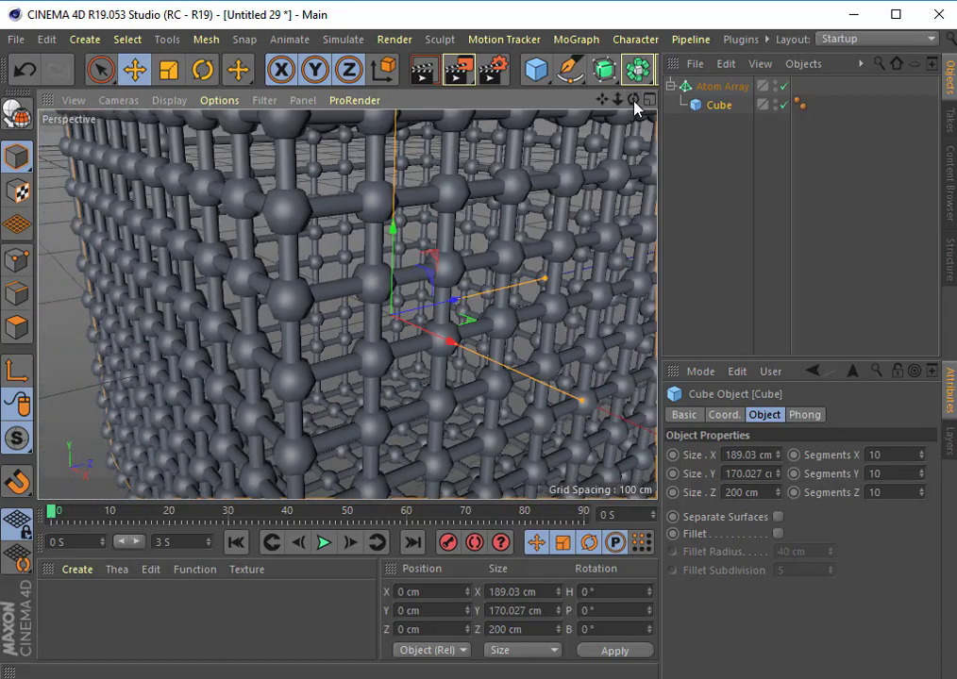
left_click_drag(634, 102, 566, 118)
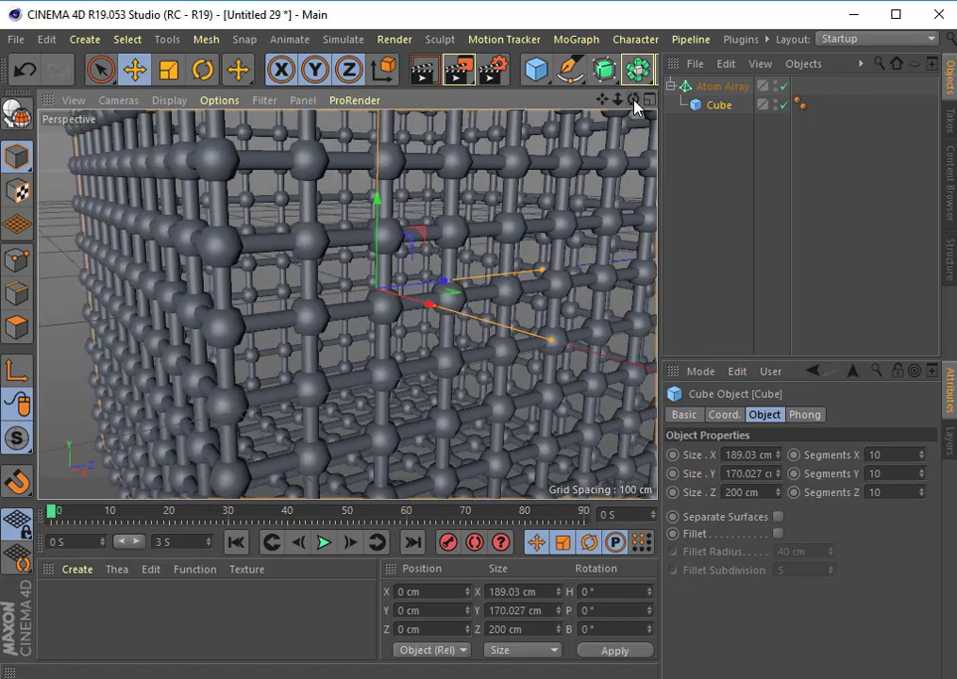
left_click_drag(616, 99, 595, 105)
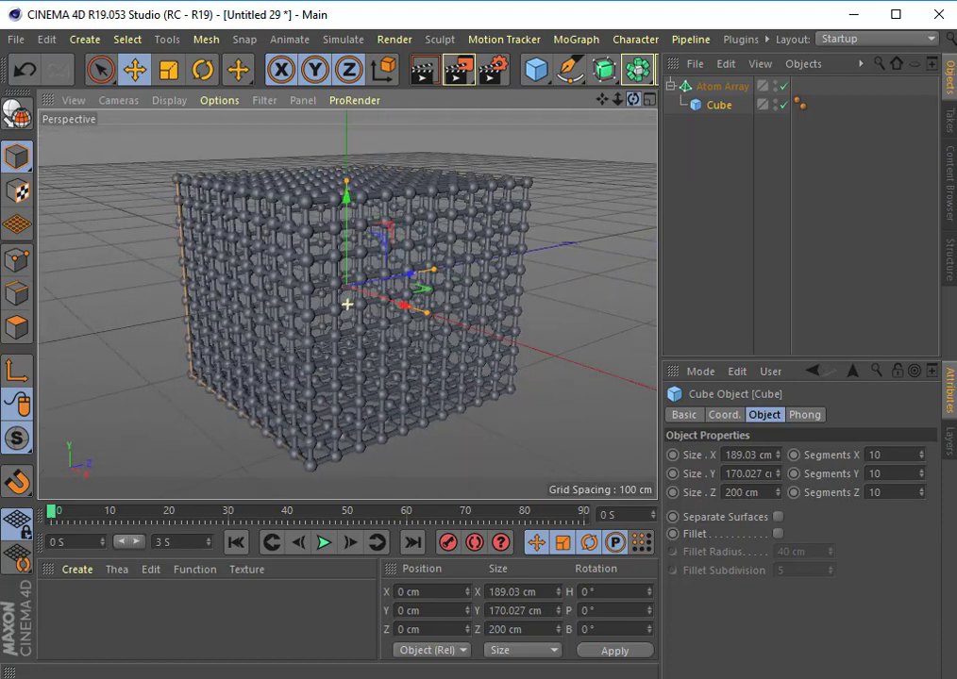
left_click(592, 164)
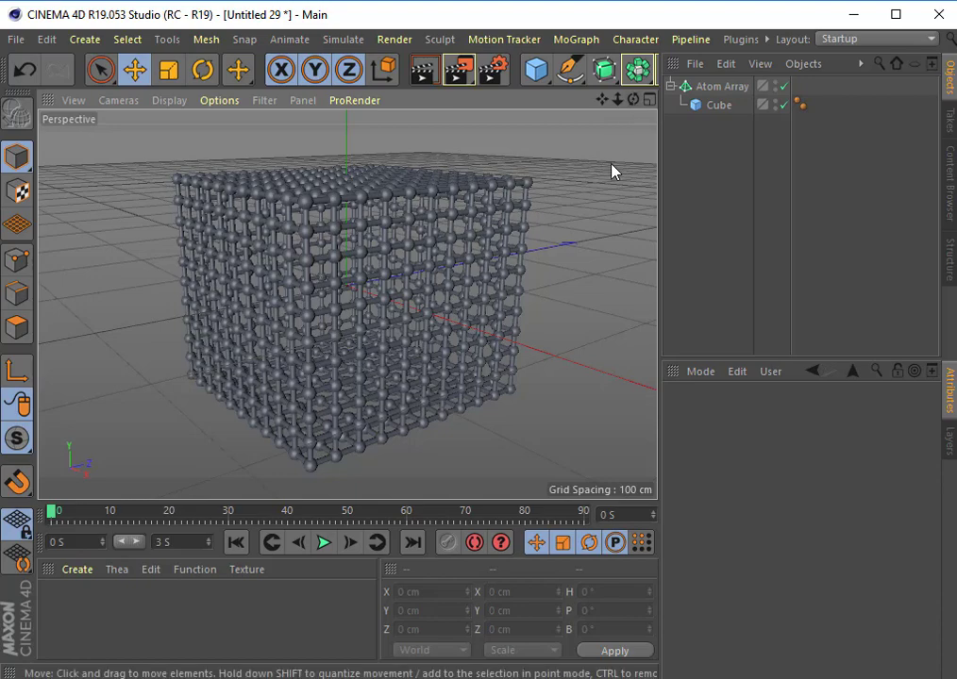
left_click(713, 106)
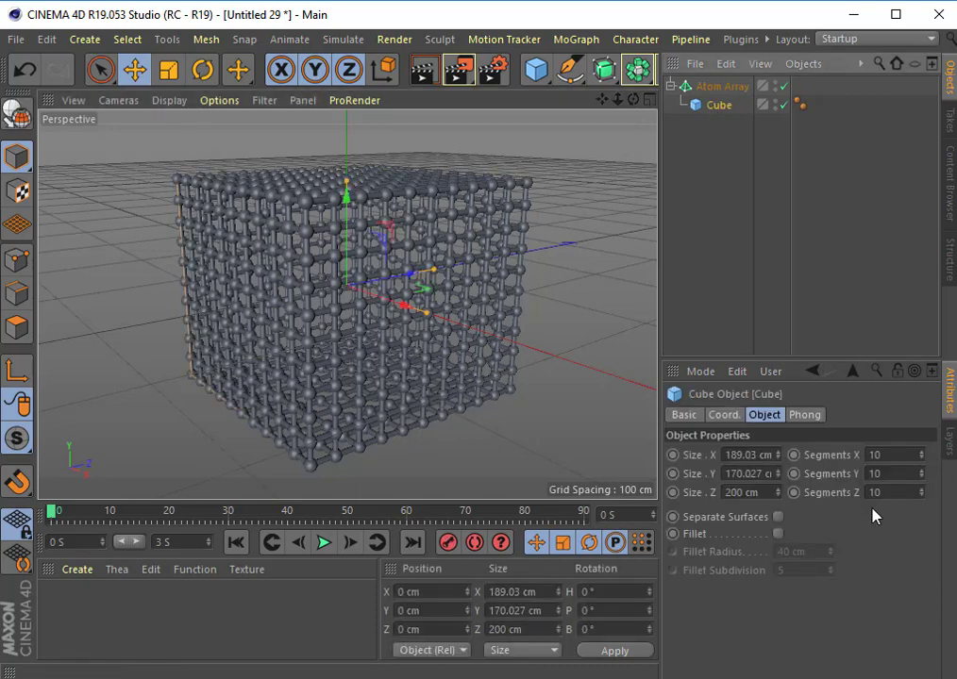
left_click(724, 87)
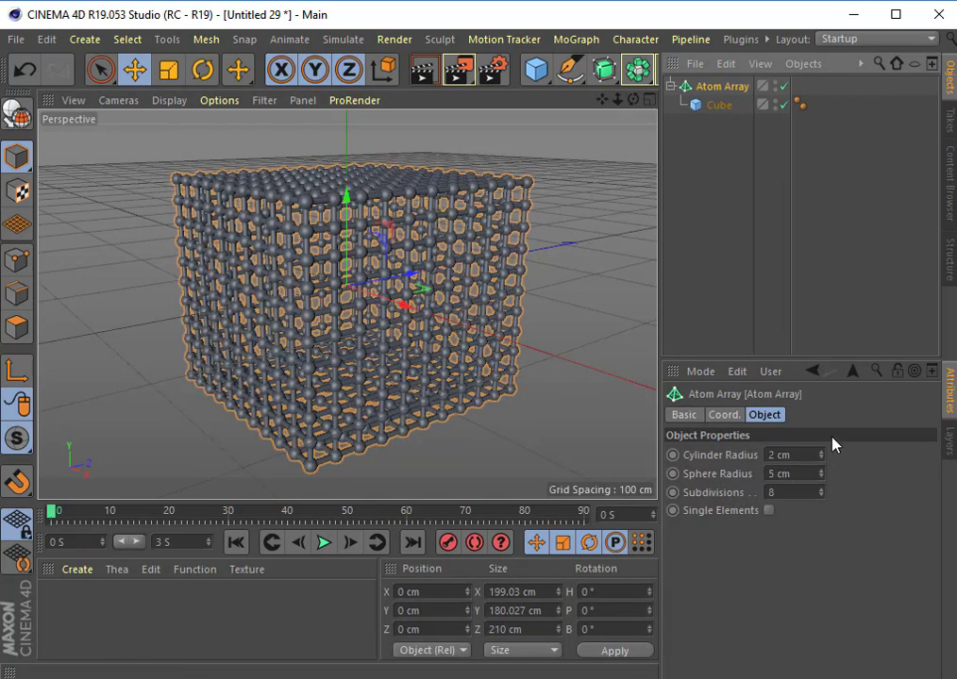
mouse_move(822, 454)
left_mouse_down()
mouse_move(821, 431)
mouse_move(820, 473)
mouse_move(819, 436)
mouse_move(820, 454)
left_mouse_up()
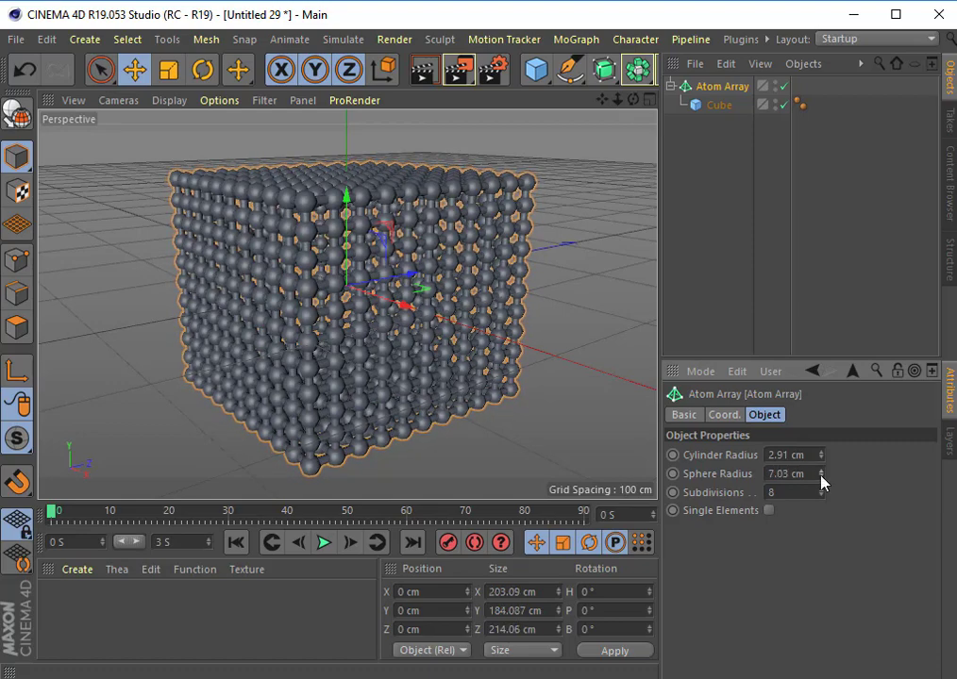
left_click(26, 68)
left_click(26, 68)
left_click(26, 68)
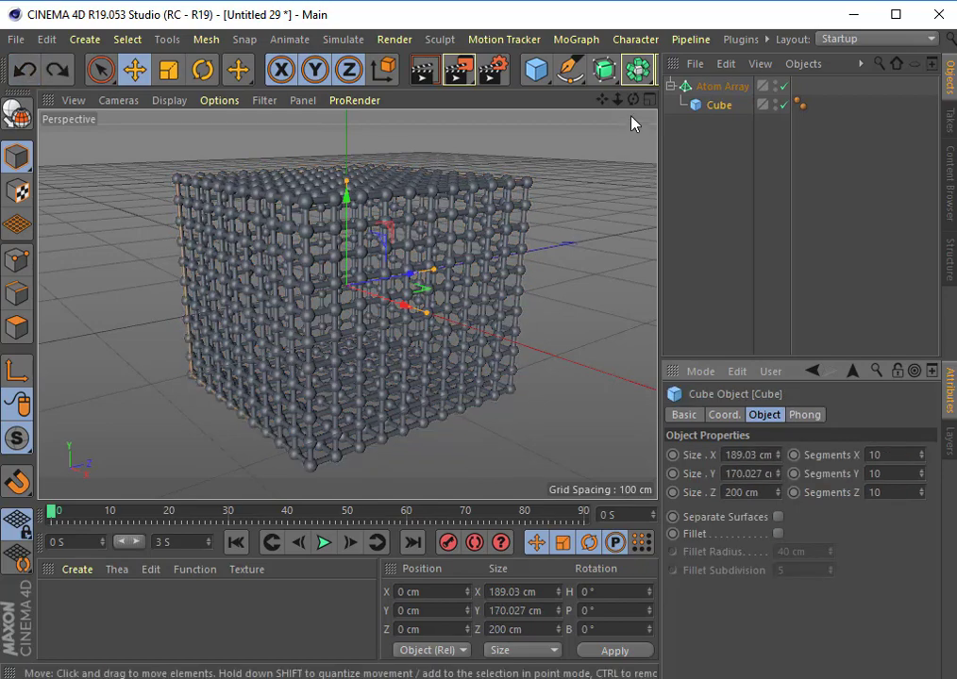
mouse_move(635, 100)
left_mouse_down()
mouse_move(594, 104)
mouse_move(619, 106)
mouse_move(594, 106)
mouse_move(602, 114)
mouse_move(585, 122)
mouse_move(573, 89)
left_mouse_up()
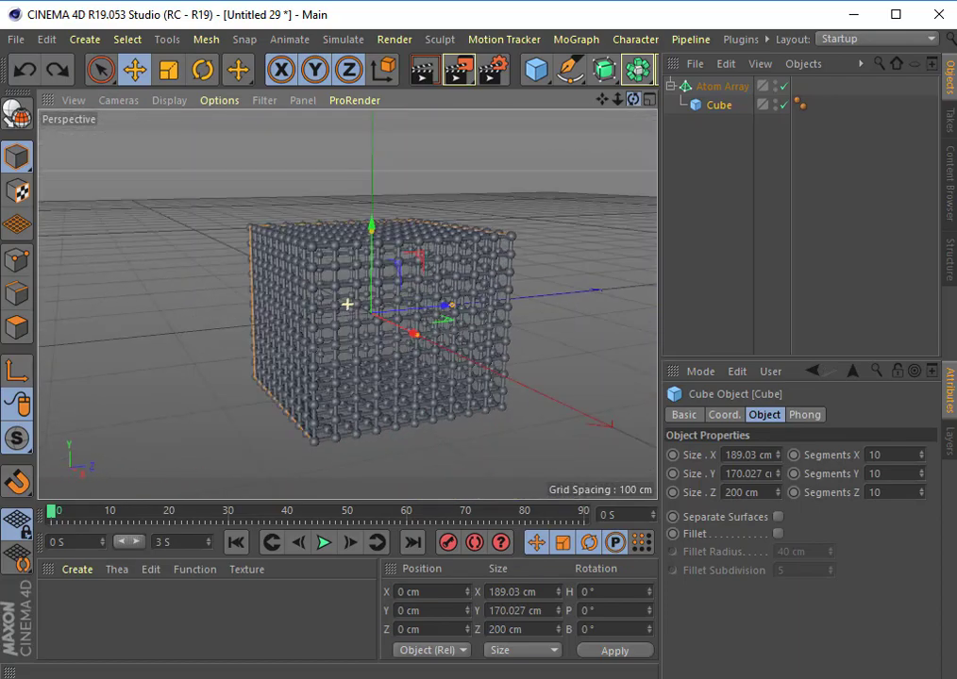
left_click(548, 76)
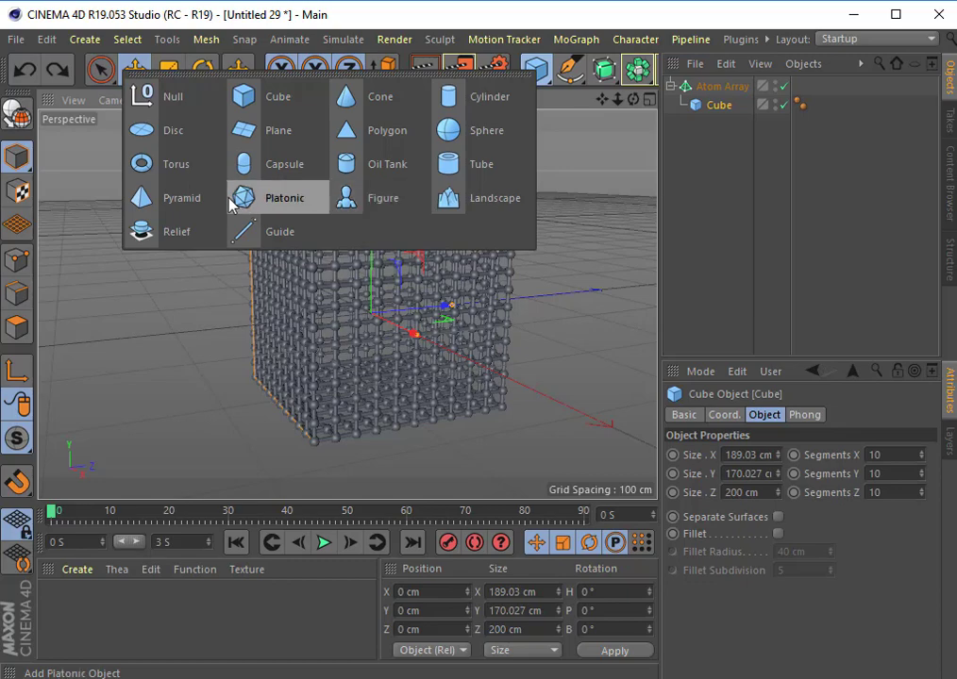
left_click(569, 223)
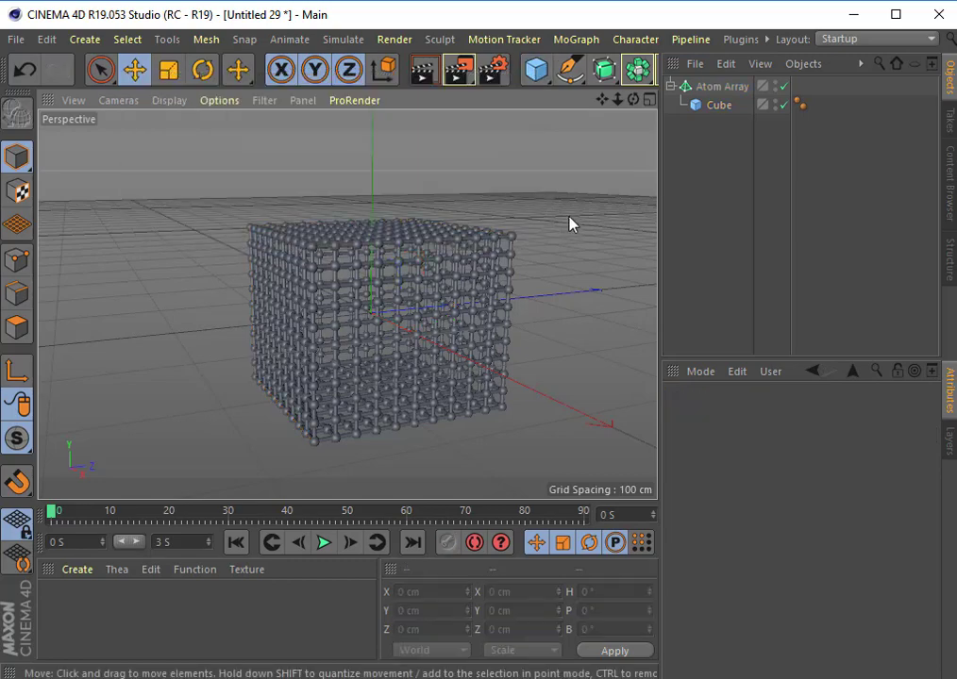